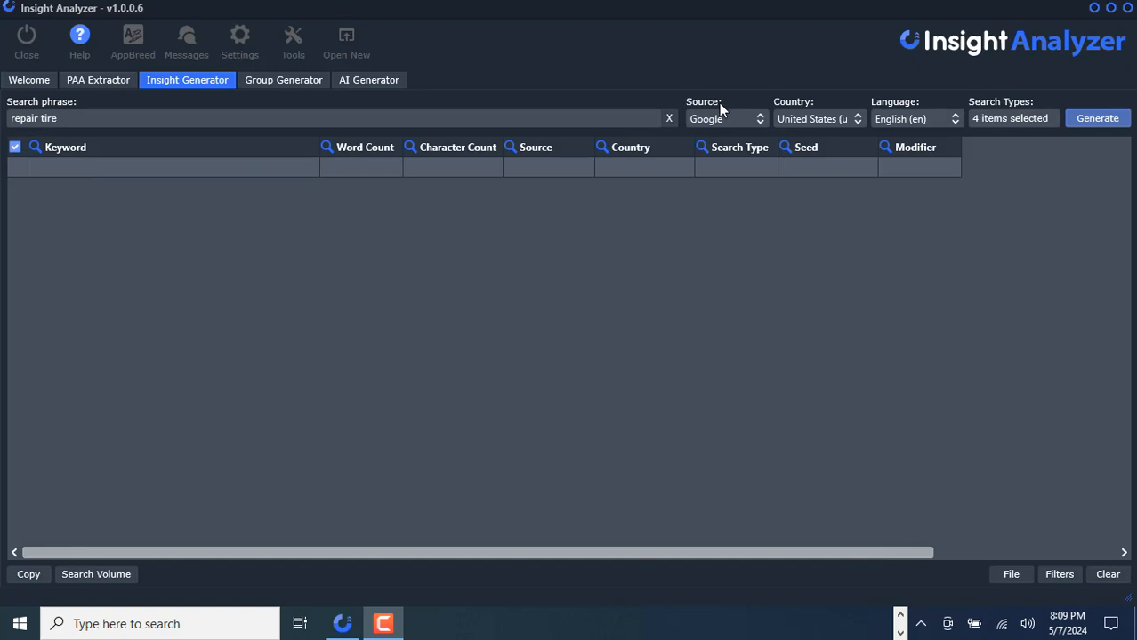
# - Review the available source, country and language options for the "repair tire" search
pyautogui.click(740, 122)
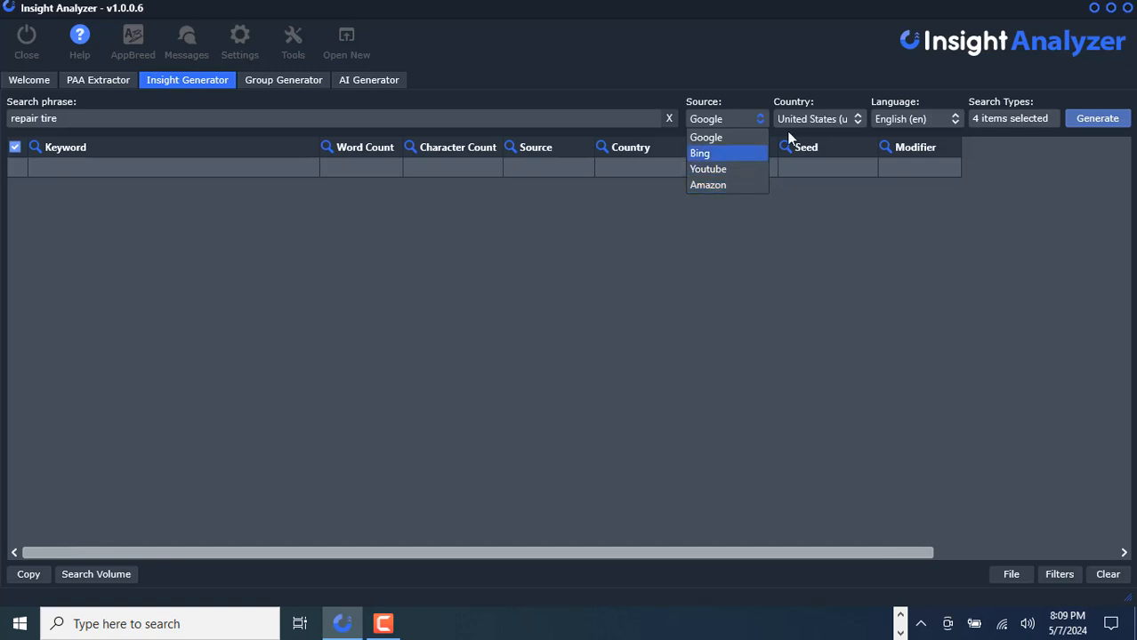
pyautogui.click(827, 91)
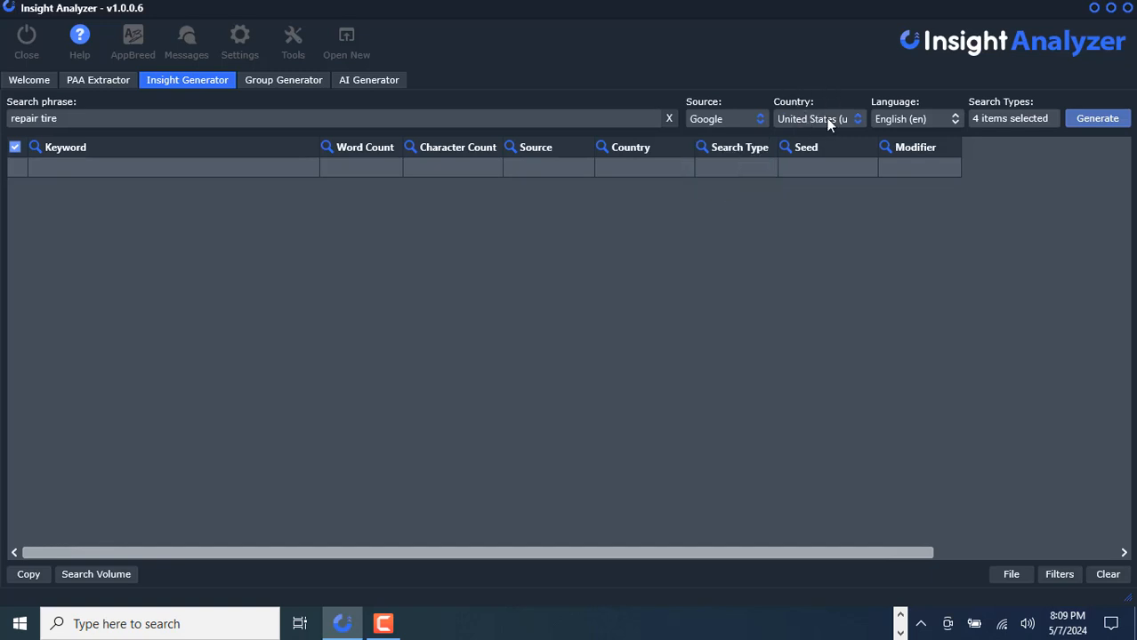
pyautogui.click(828, 118)
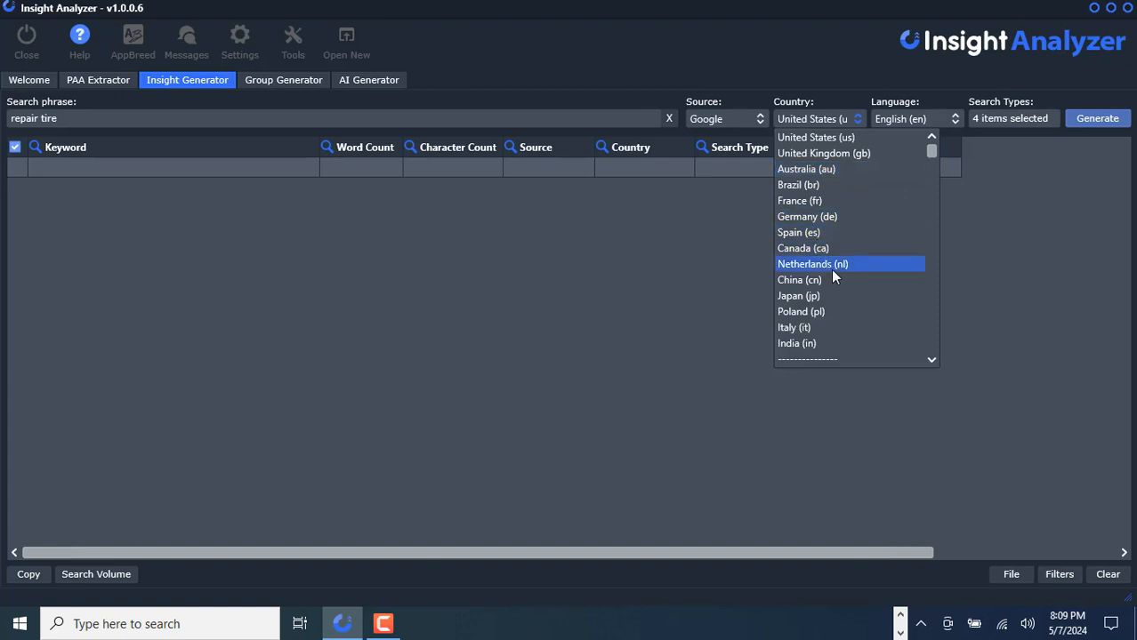
pyautogui.click(818, 86)
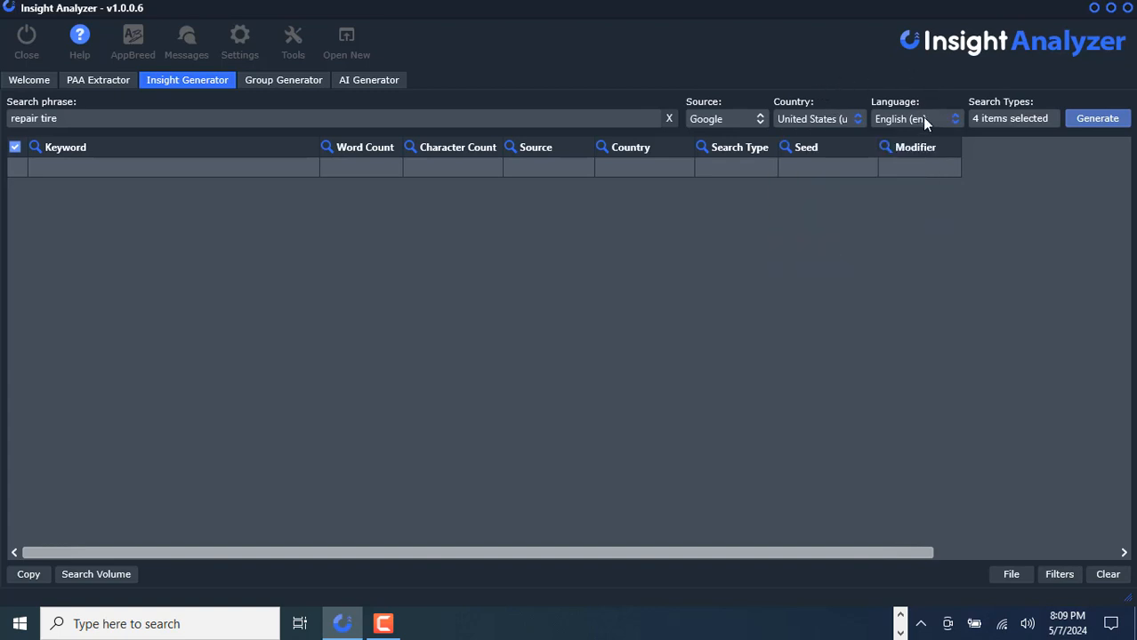
pyautogui.click(926, 122)
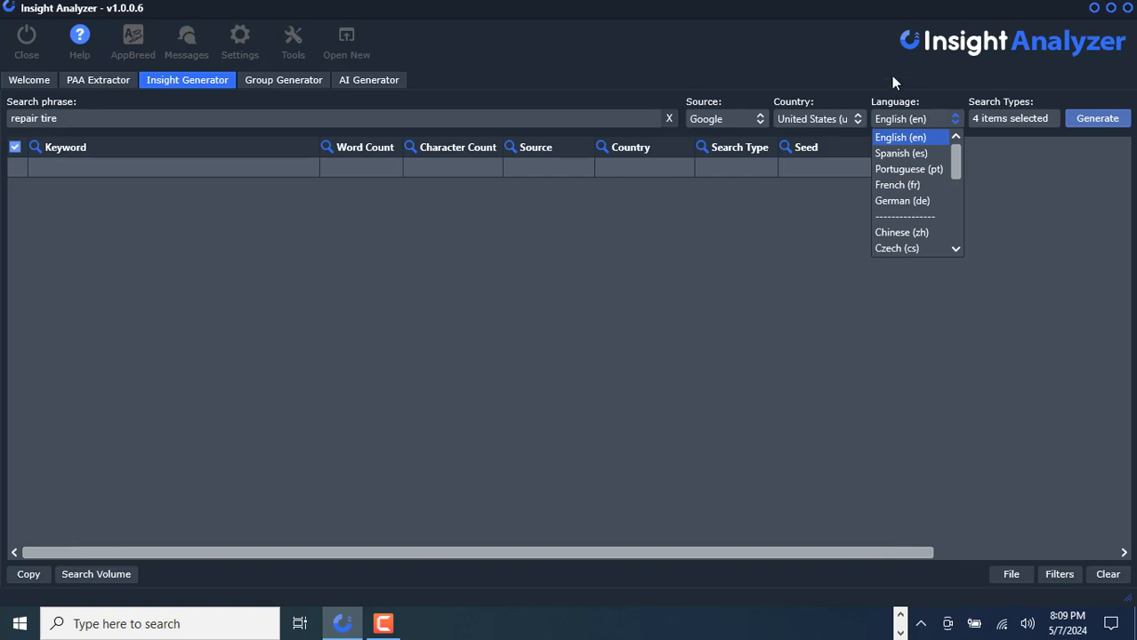
pyautogui.click(894, 82)
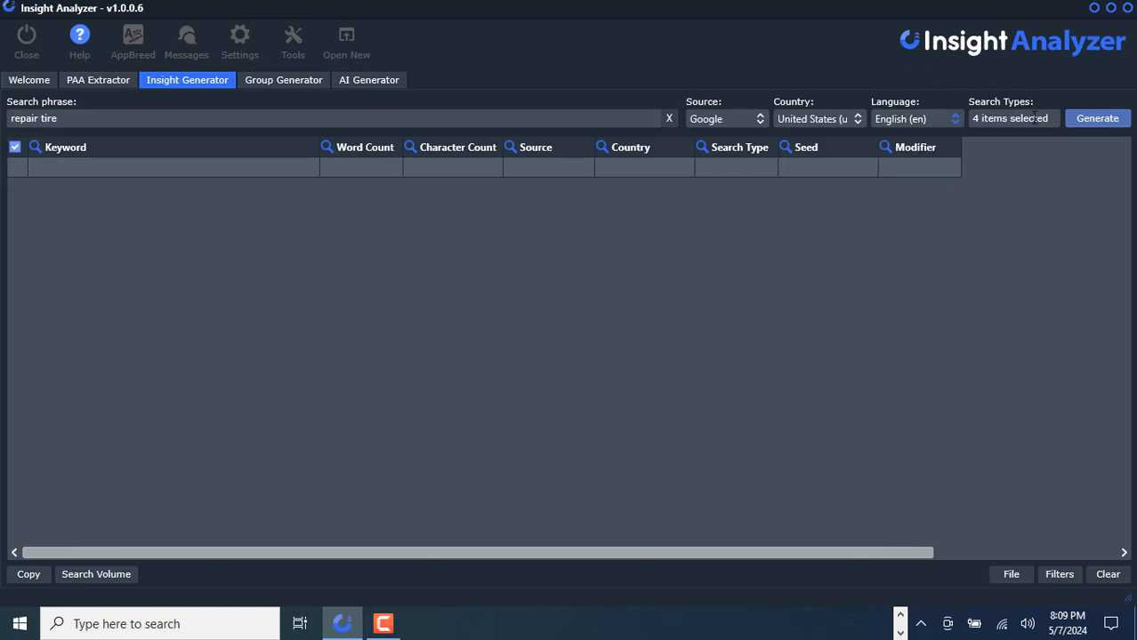
# - Open the search type modifiers and reset the question modifiers to the long default list
pyautogui.click(1037, 119)
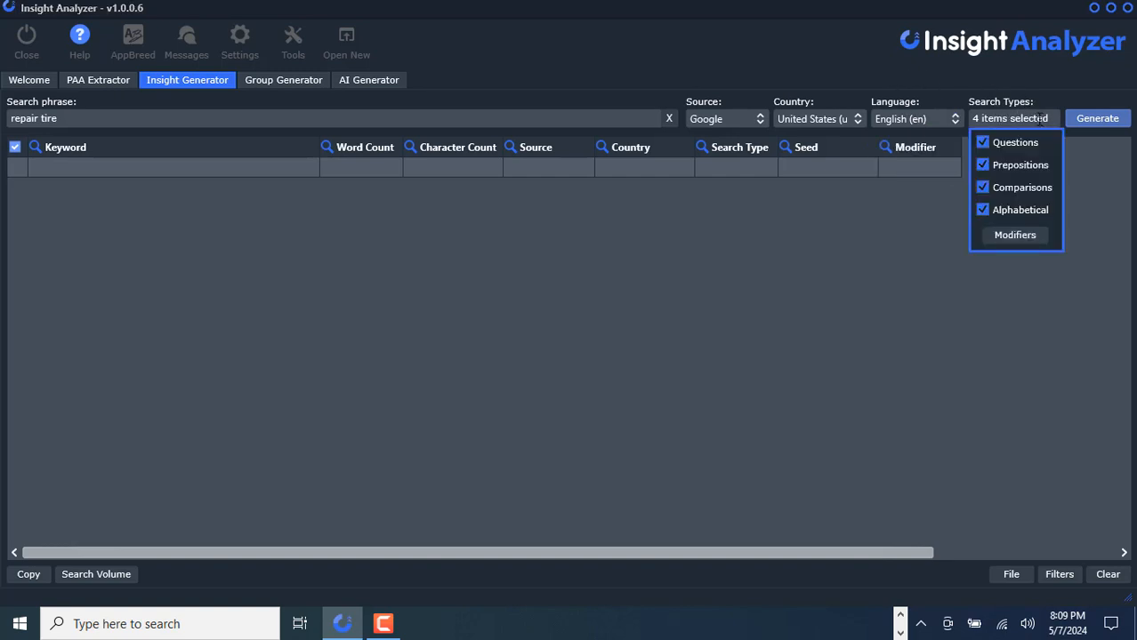
pyautogui.click(1017, 235)
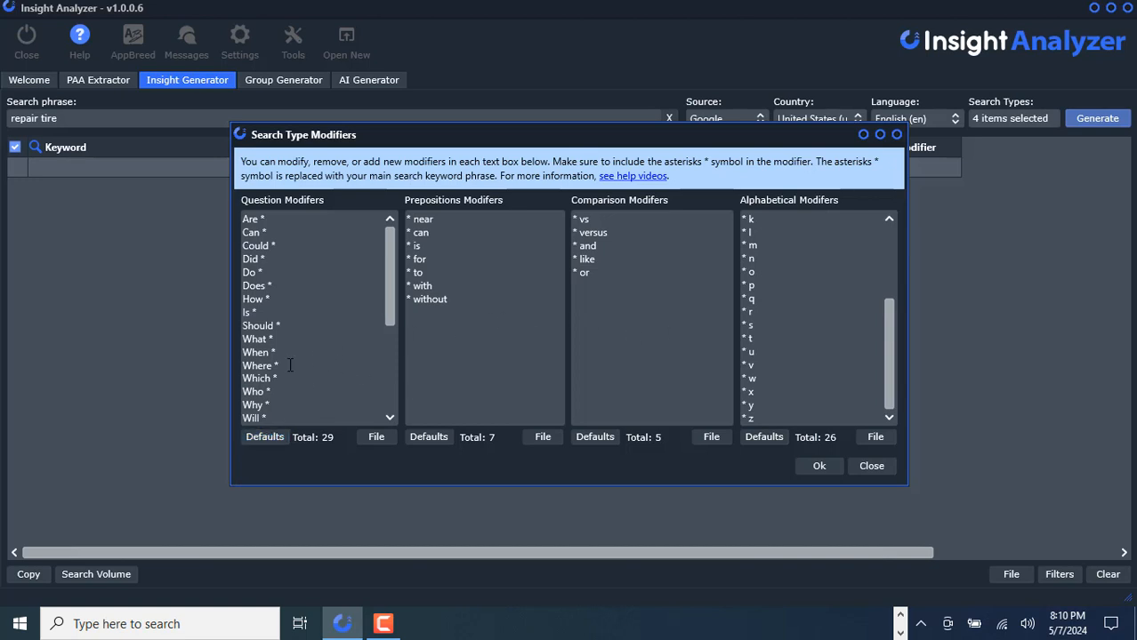
pyautogui.click(279, 436)
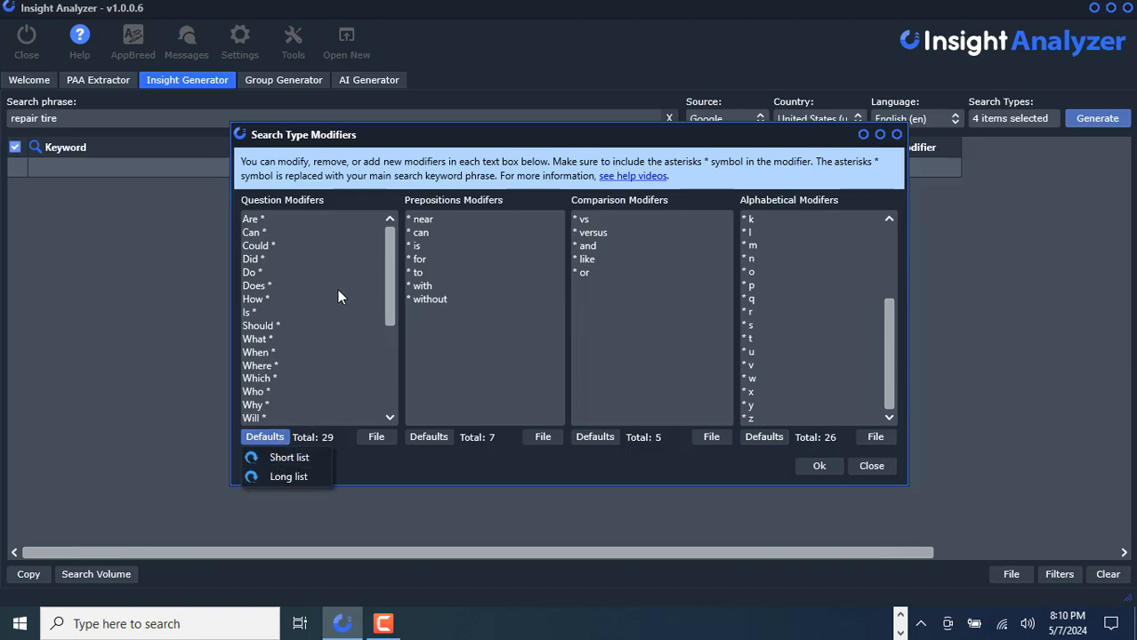
pyautogui.moveTo(390, 302); pyautogui.dragTo(387, 276)
pyautogui.click(267, 439)
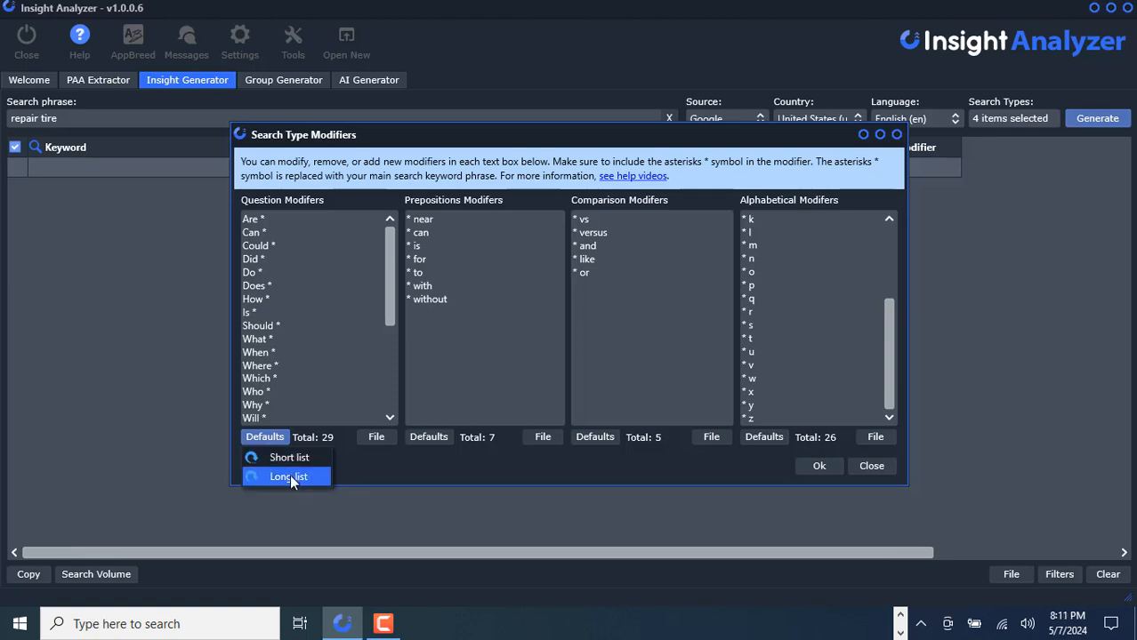
pyautogui.click(289, 475)
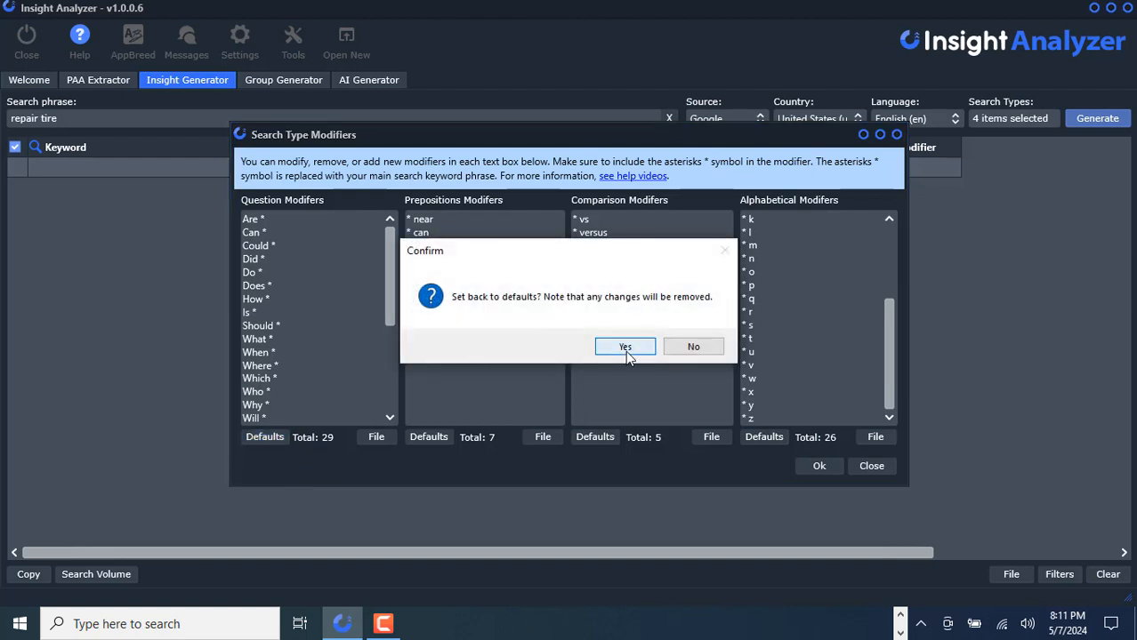
pyautogui.click(625, 351)
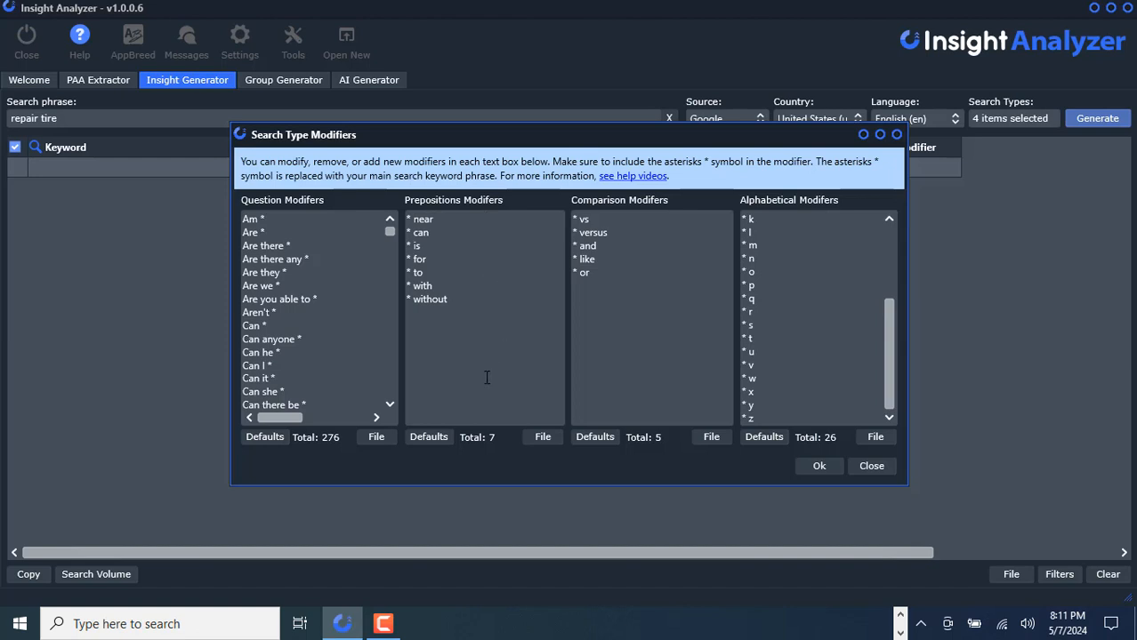
# - Reset the preposition modifiers and the comparison modifiers to their long default lists
pyautogui.click(424, 436)
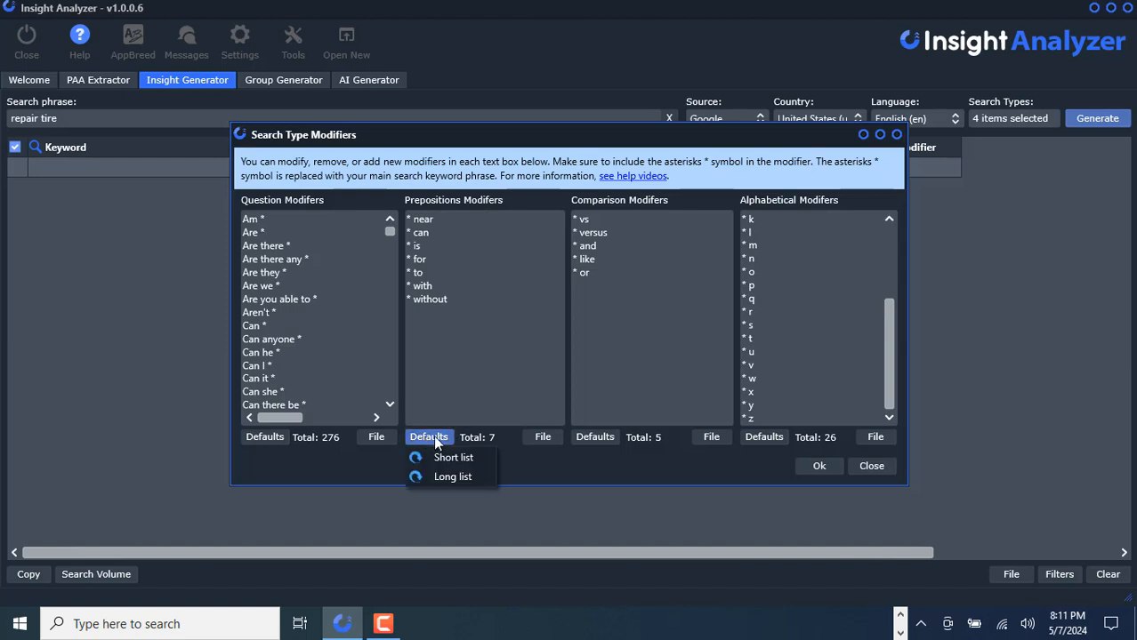
pyautogui.click(461, 475)
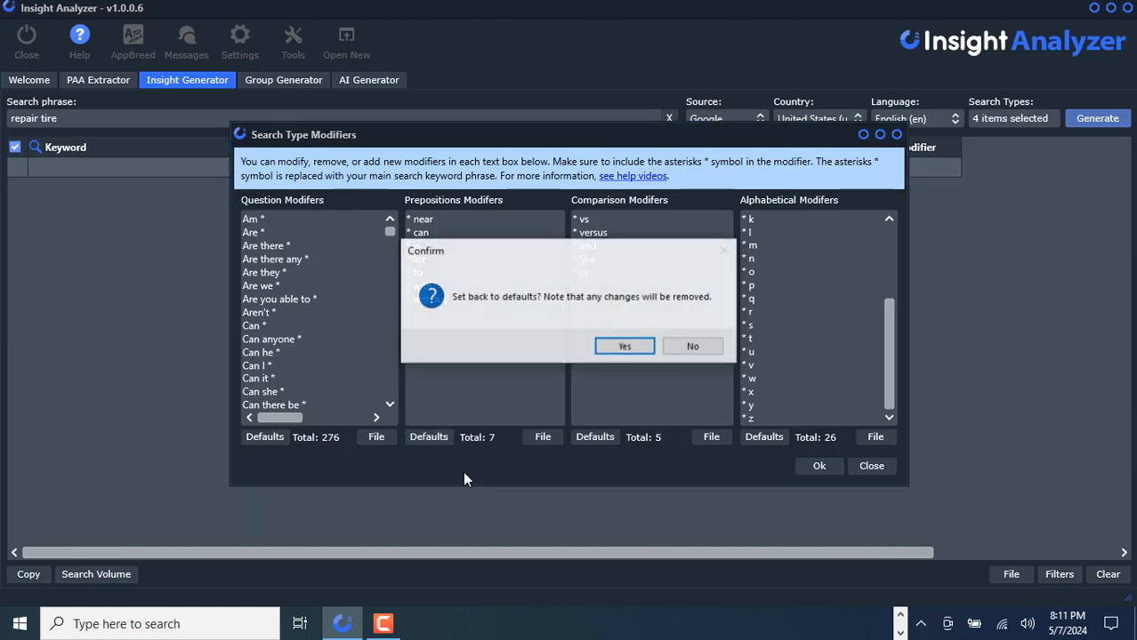
pyautogui.click(620, 347)
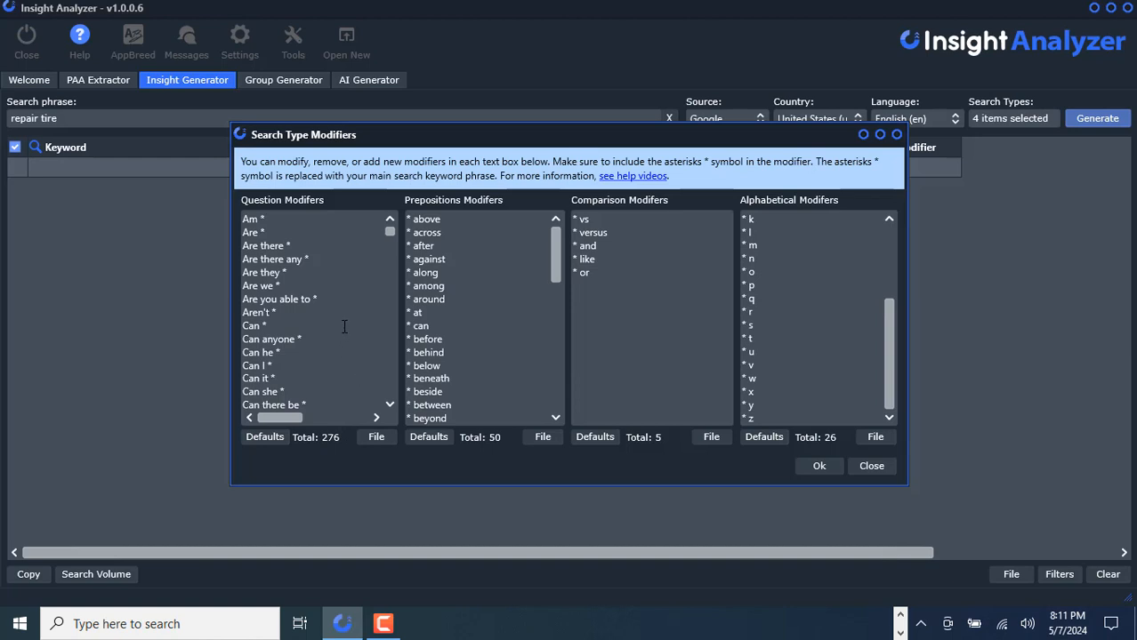
pyautogui.scroll(-12, 341, 341)
pyautogui.scroll(-5, 345, 332)
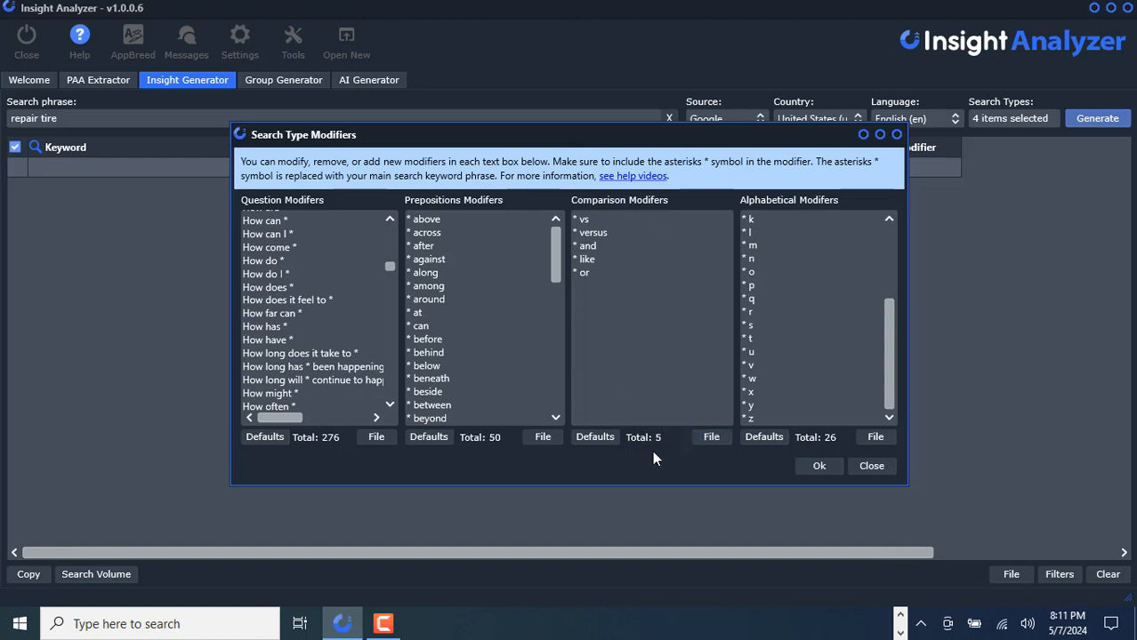
pyautogui.click(611, 435)
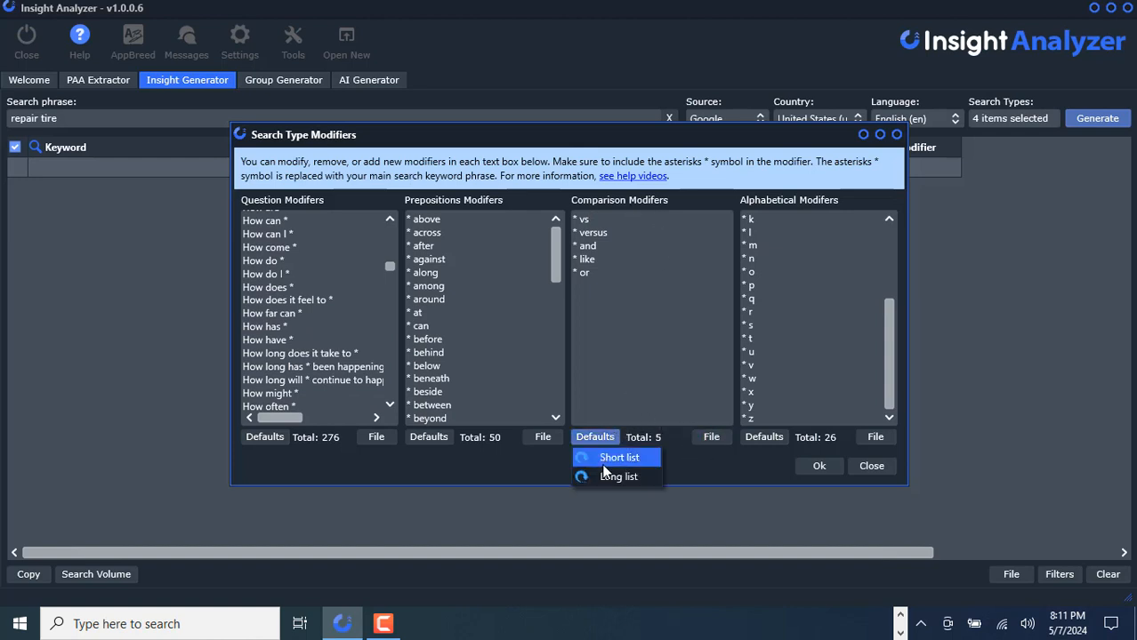
pyautogui.click(616, 478)
pyautogui.click(622, 345)
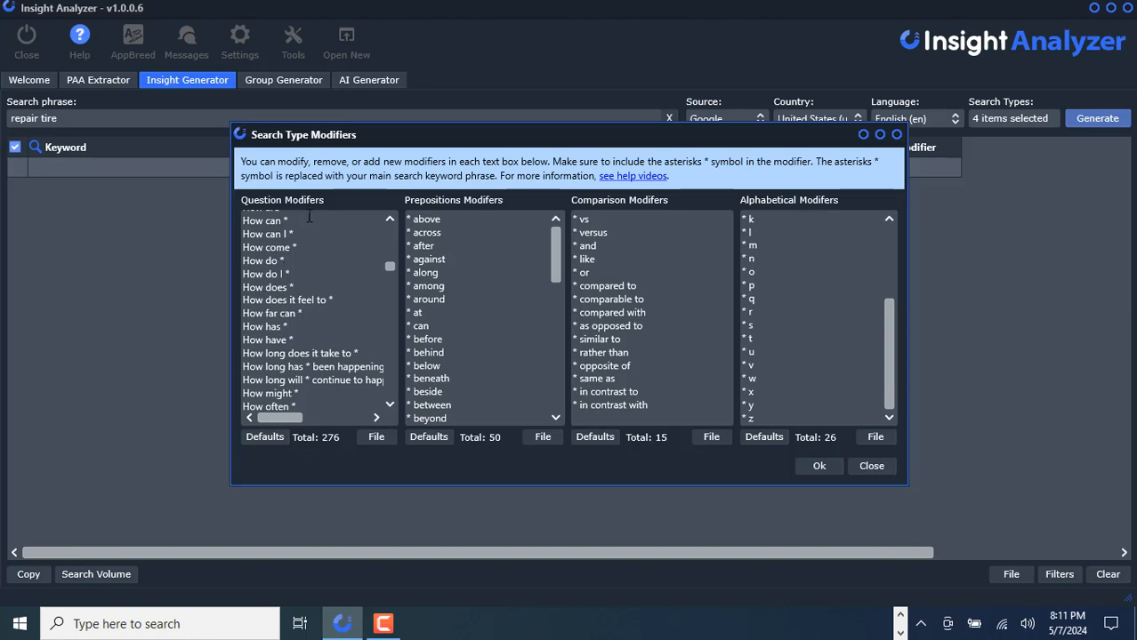
# - Look back through the question modifiers toward the start of the list, including the "Can *" entries
pyautogui.scroll(5, 323, 302)
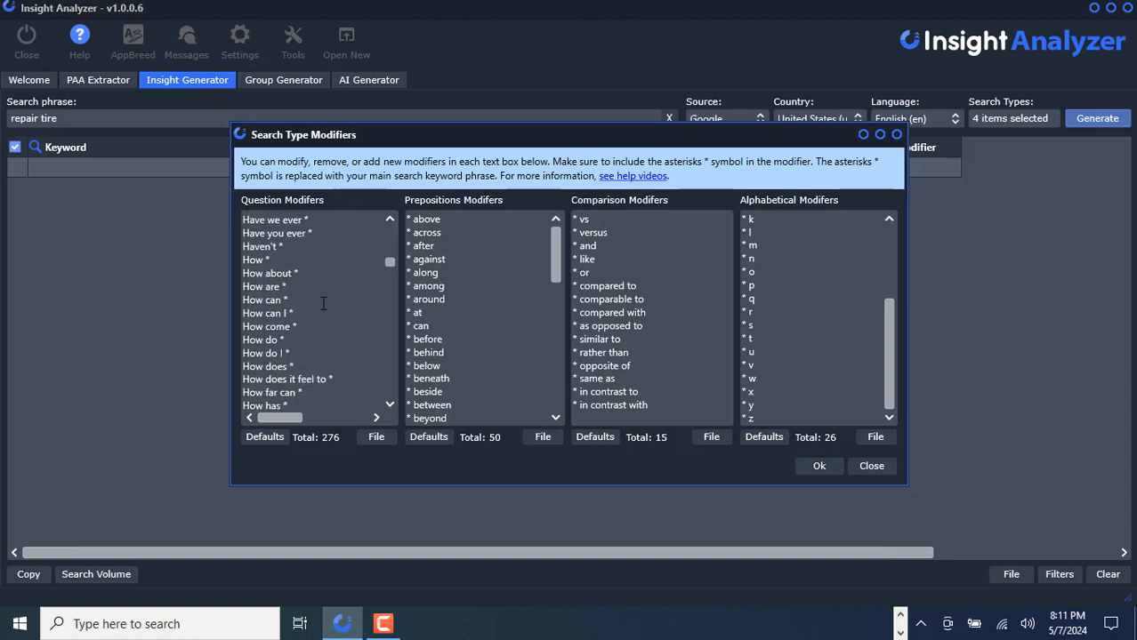
pyautogui.scroll(4, 325, 296)
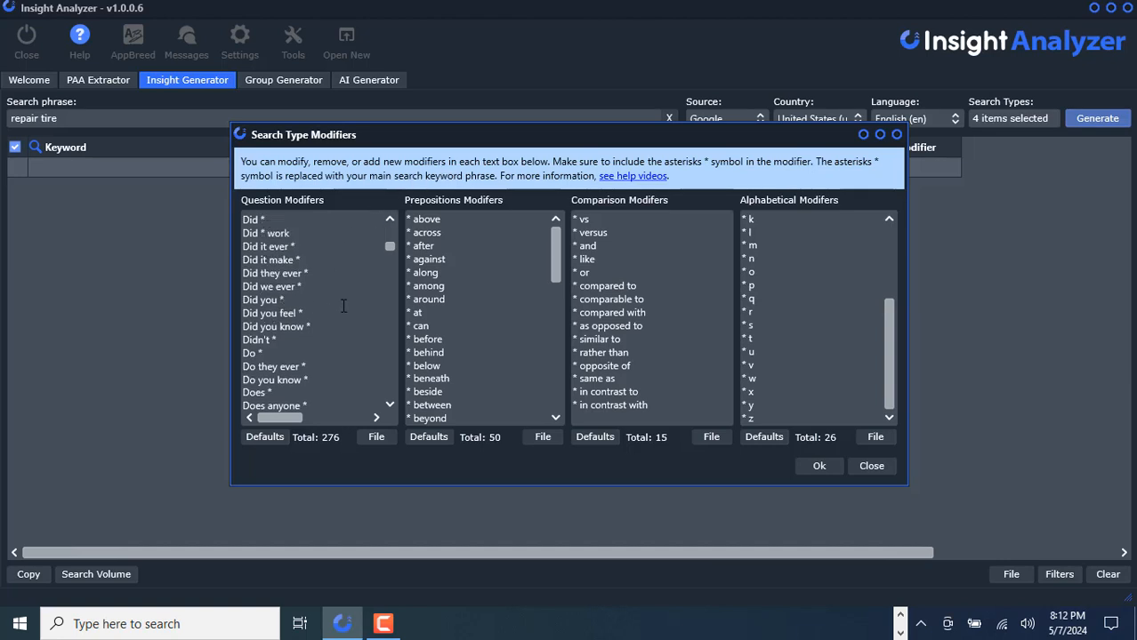
pyautogui.scroll(6, 333, 297)
pyautogui.scroll(3, 333, 297)
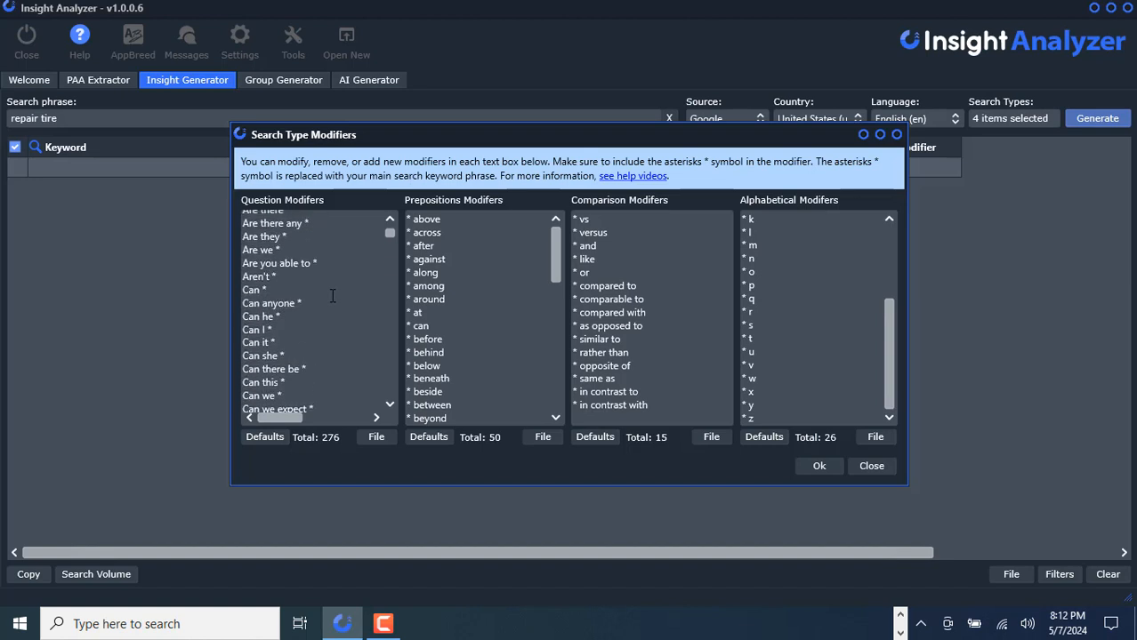
pyautogui.scroll(-1, 333, 297)
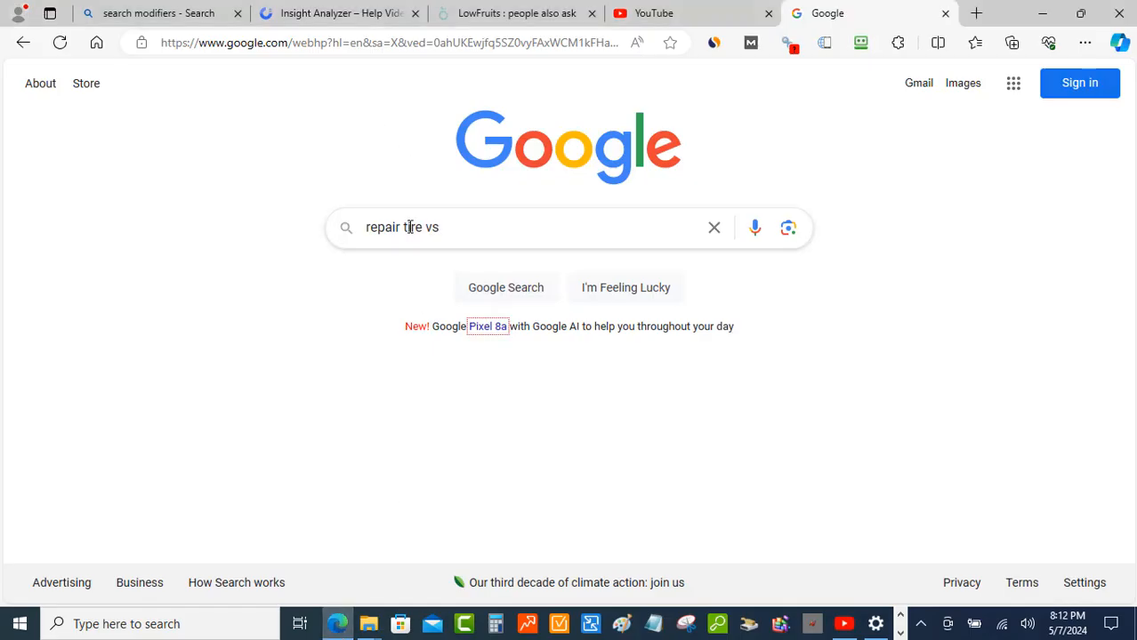
# - Replace the Google search text in the browser with "can repair tire" to view its autocomplete suggestions
pyautogui.moveTo(454, 229); pyautogui.dragTo(353, 239)
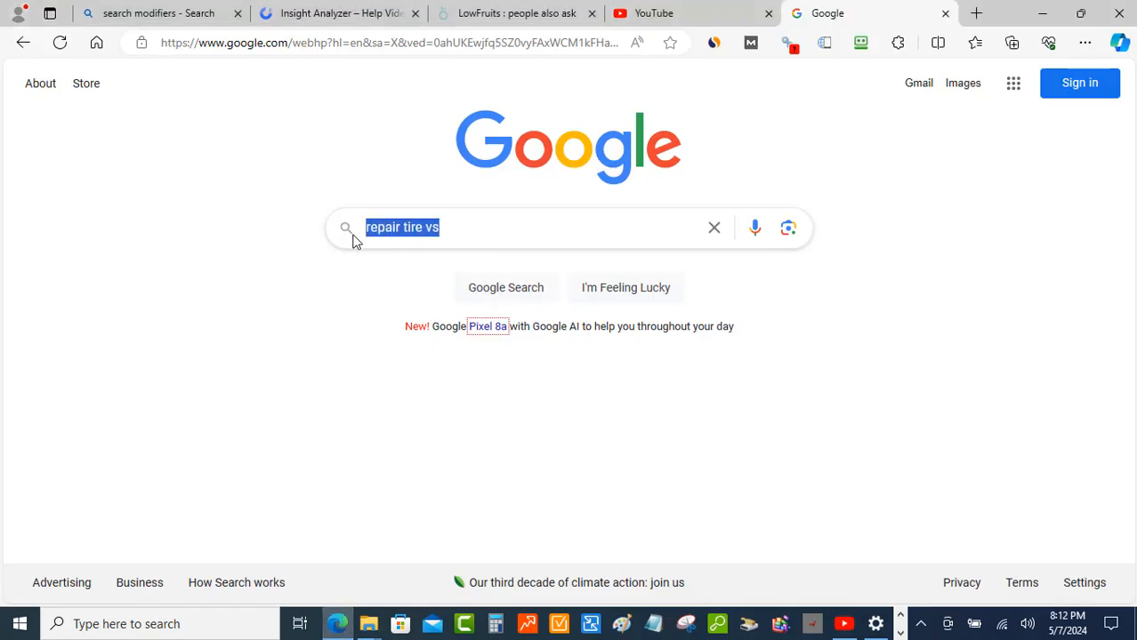
pyautogui.write('can')
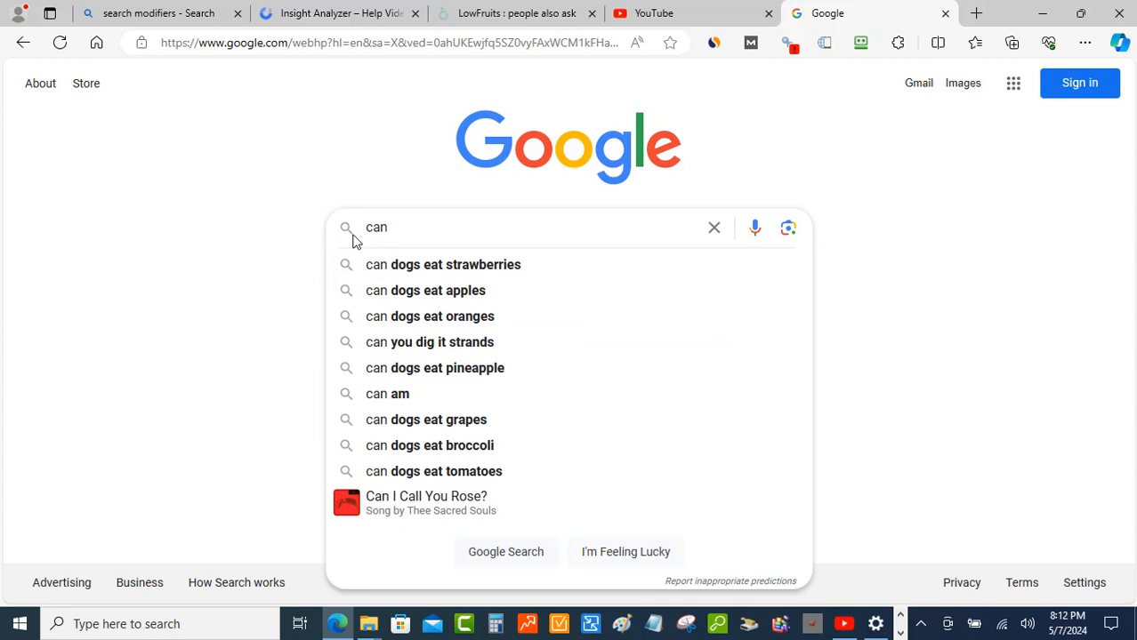
pyautogui.write(' reap')
pyautogui.press('BackSpace')
pyautogui.press('BackSpace')
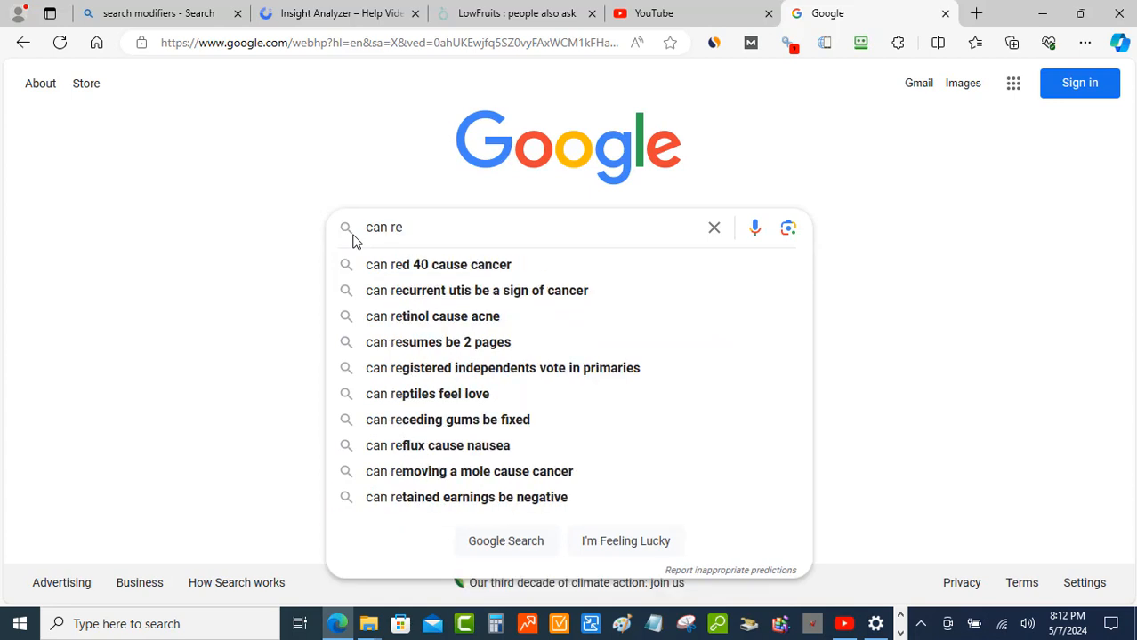
pyautogui.write('pair tire')
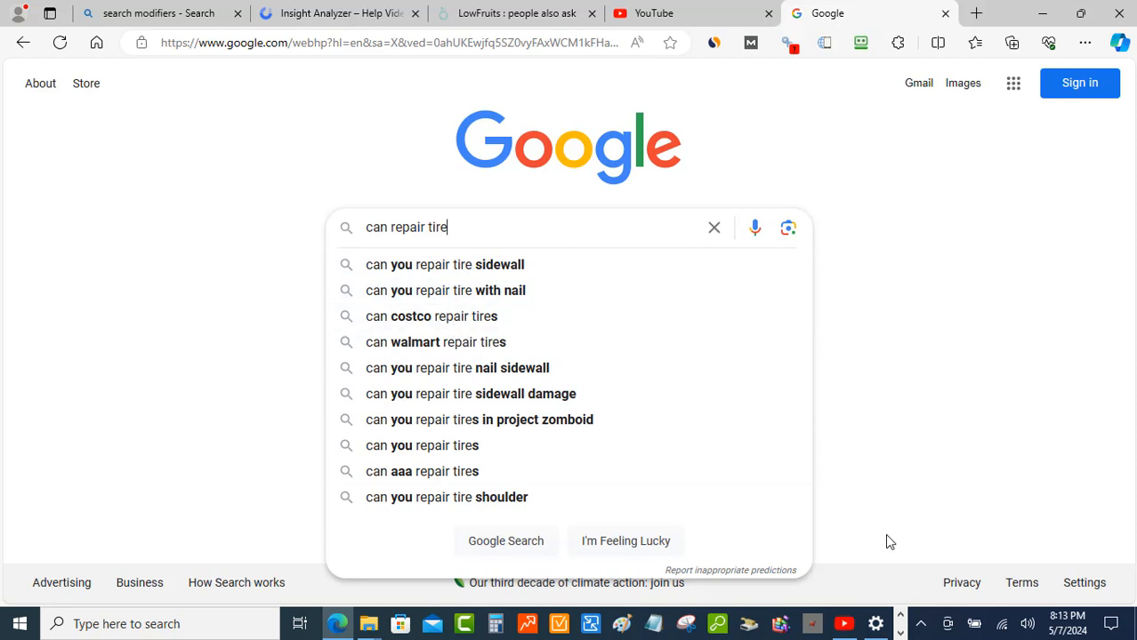
# - Switch back to Insight Analyzer and look through the preposition modifiers
pyautogui.click(900, 633)
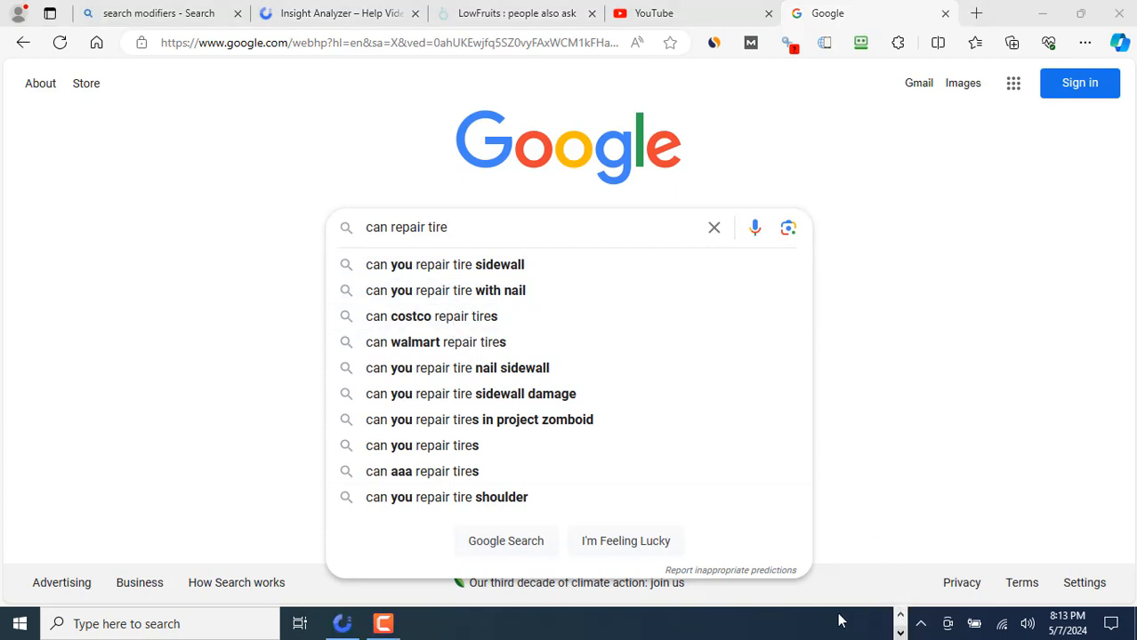
pyautogui.click(342, 623)
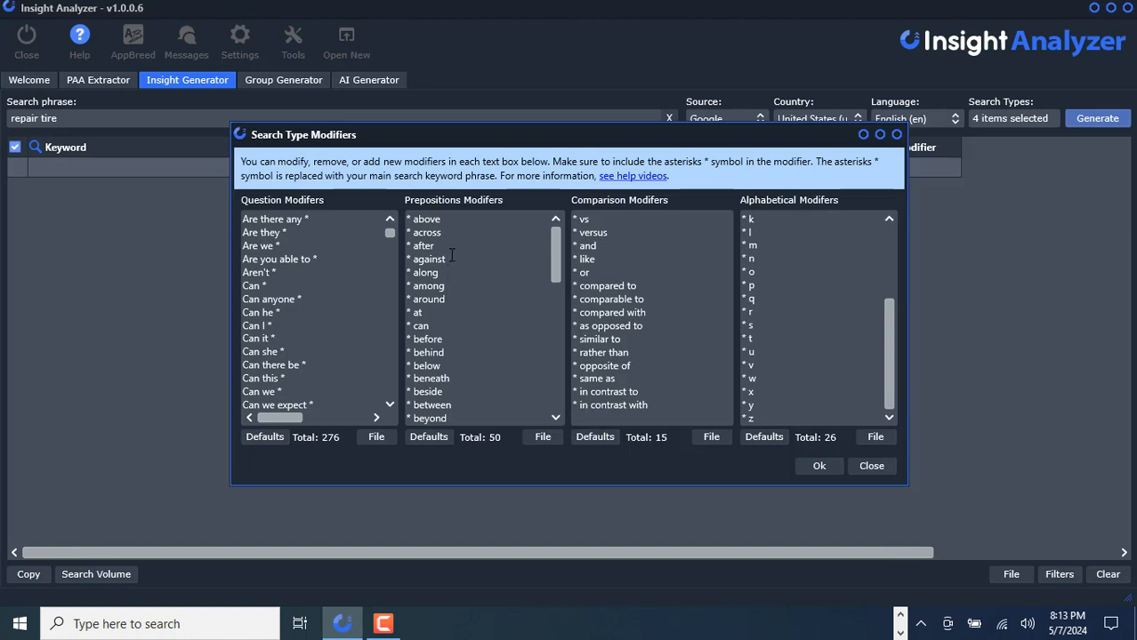
pyautogui.scroll(-3, 458, 256)
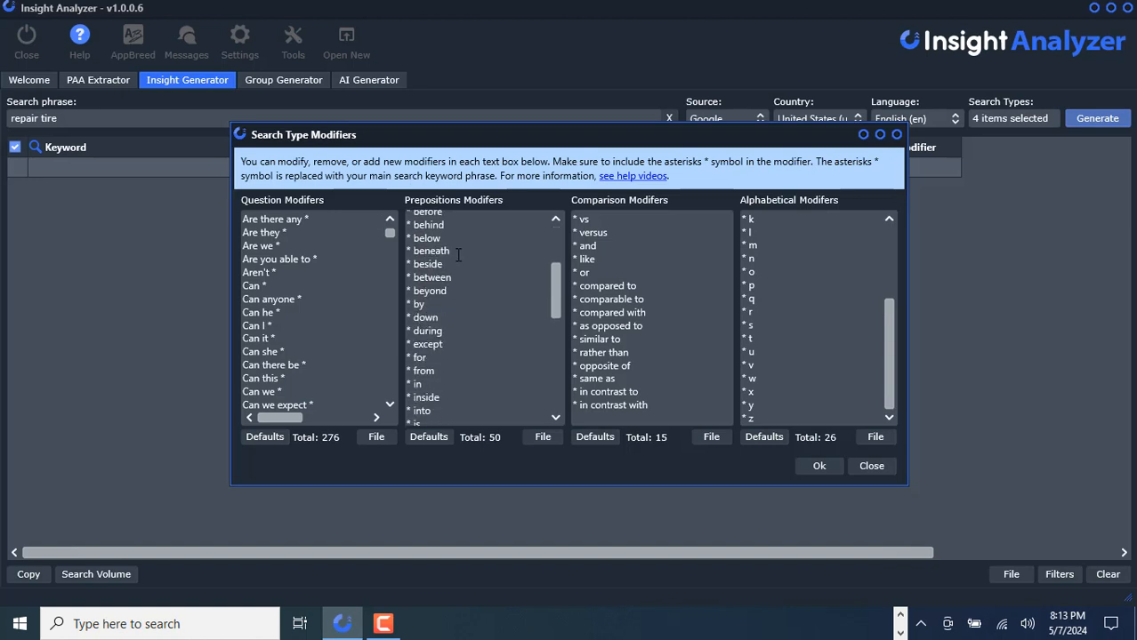
pyautogui.scroll(-3, 458, 255)
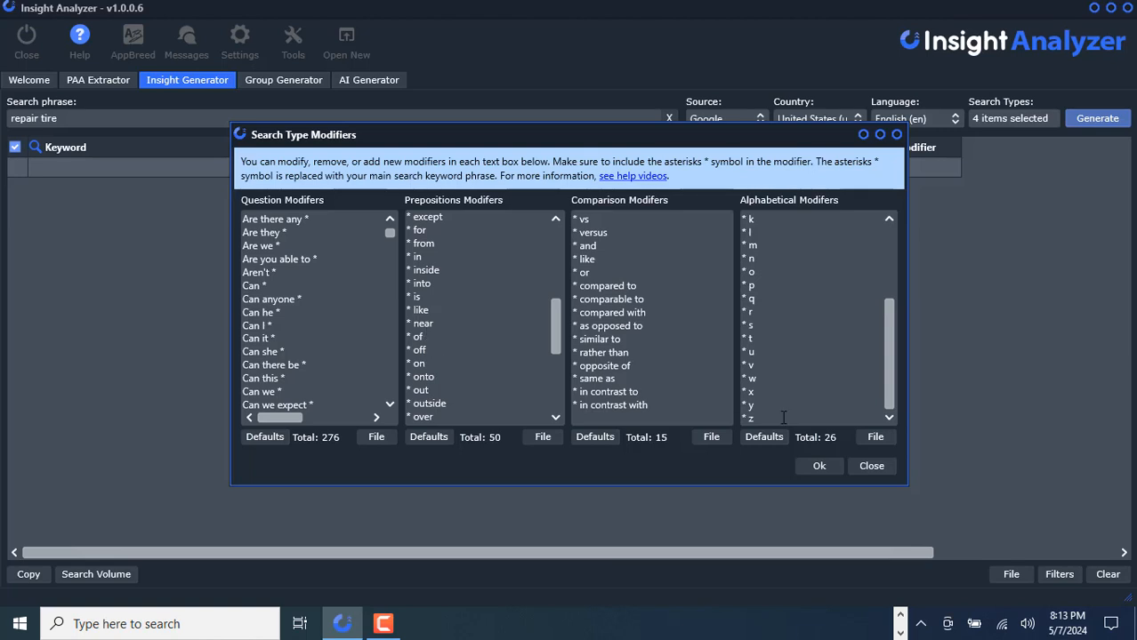
# - Switch to Google in the browser and replace the search text with "repair tire near" to view its autocomplete suggestions
pyautogui.click(901, 617)
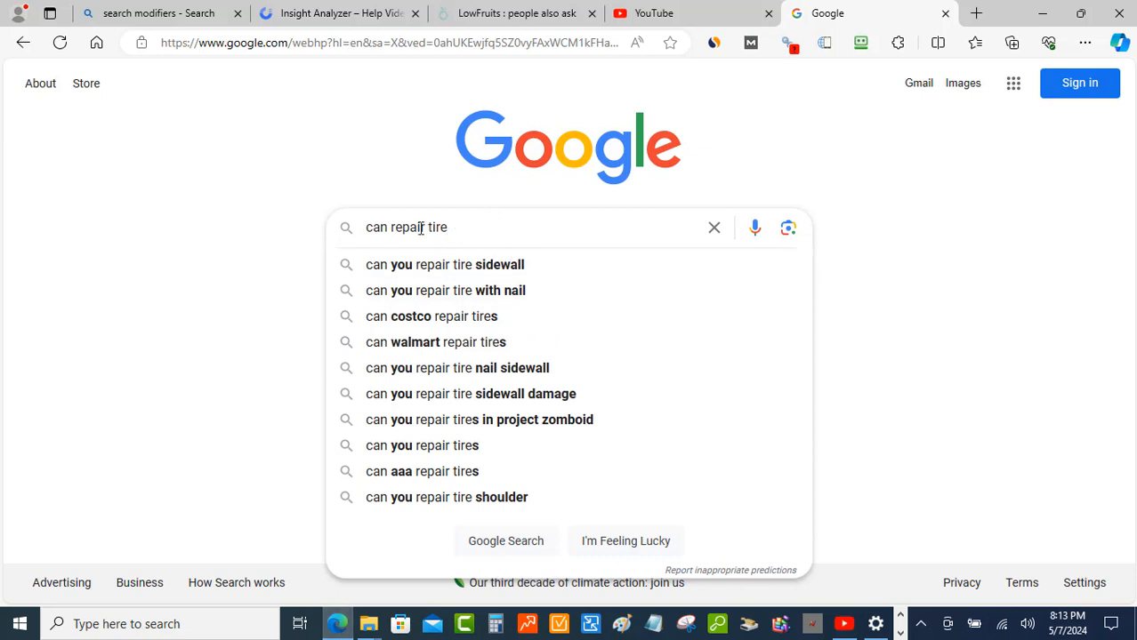
pyautogui.moveTo(449, 228); pyautogui.dragTo(335, 229)
pyautogui.write('repair ')
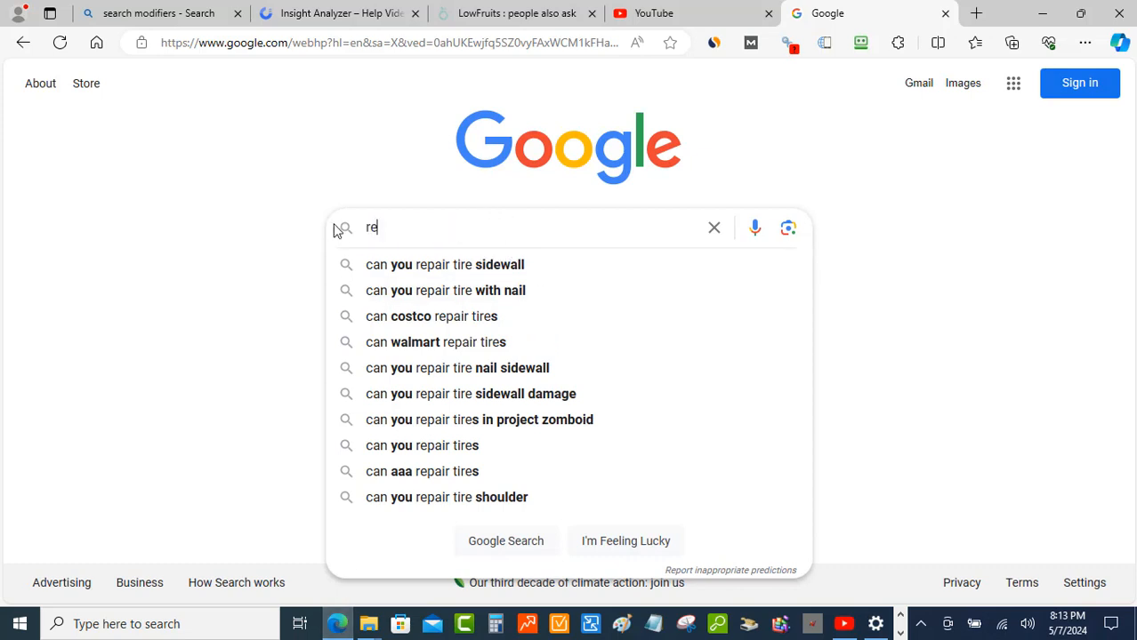
pyautogui.write('t')
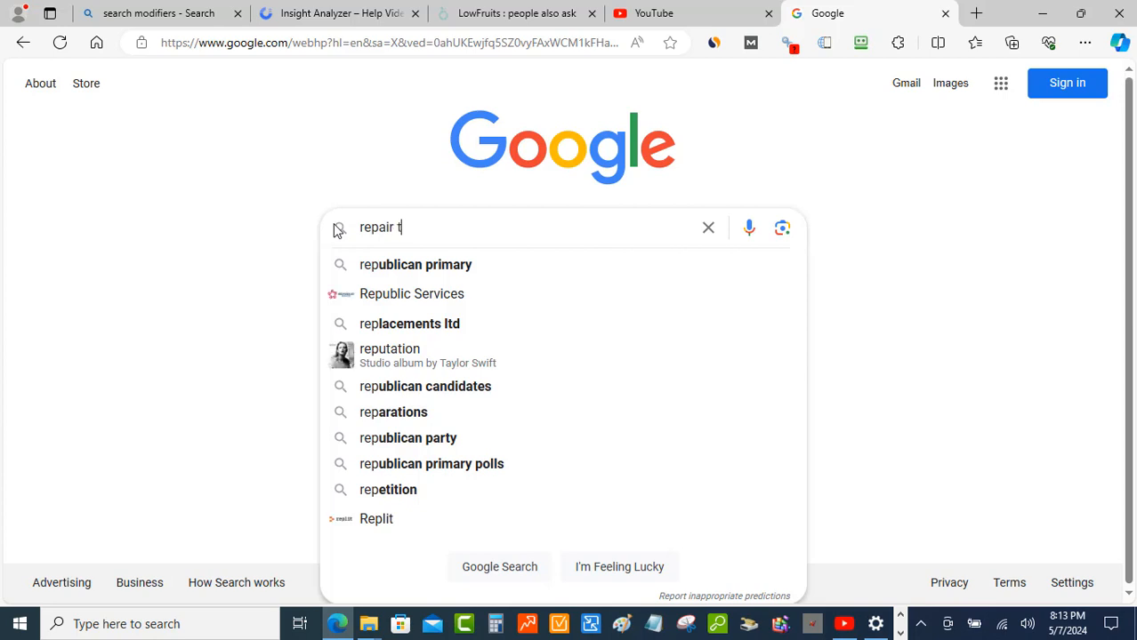
pyautogui.write('ire near')
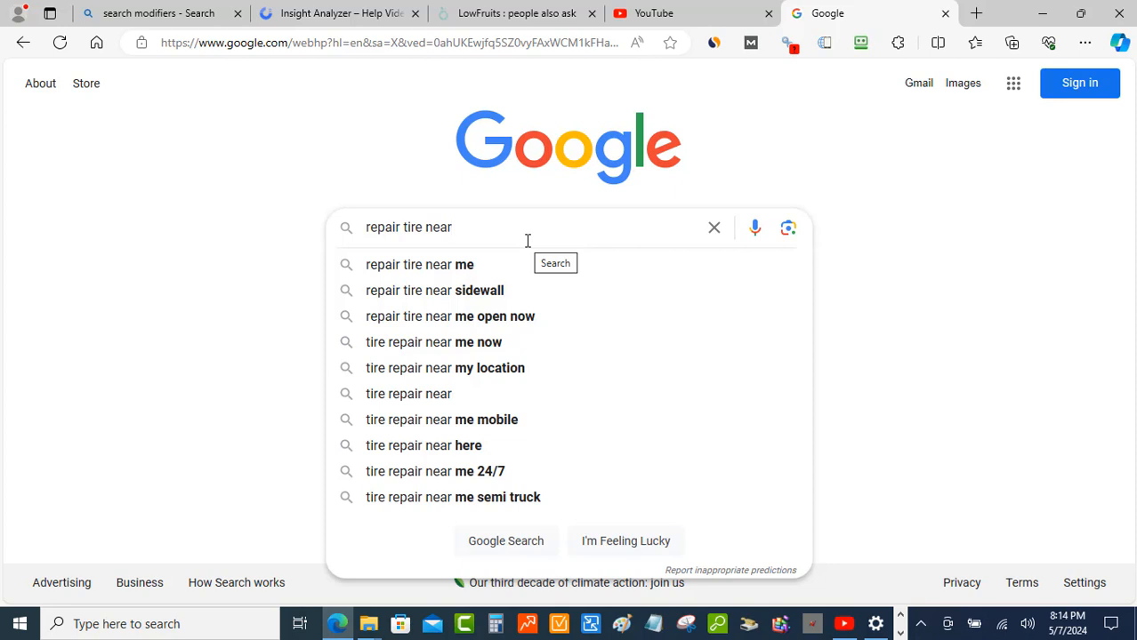
pyautogui.click(902, 633)
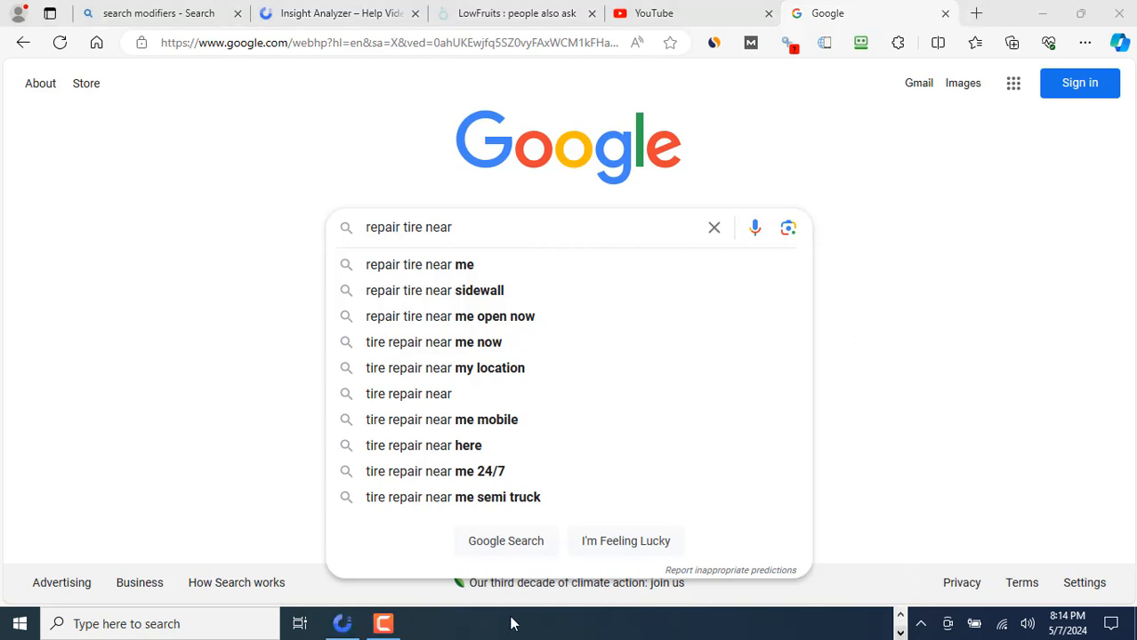
# - Check the comparison modifiers in Insight Analyzer, and change the Google search text in the browser to "repair tire vs" to view its suggestions
pyautogui.click(340, 629)
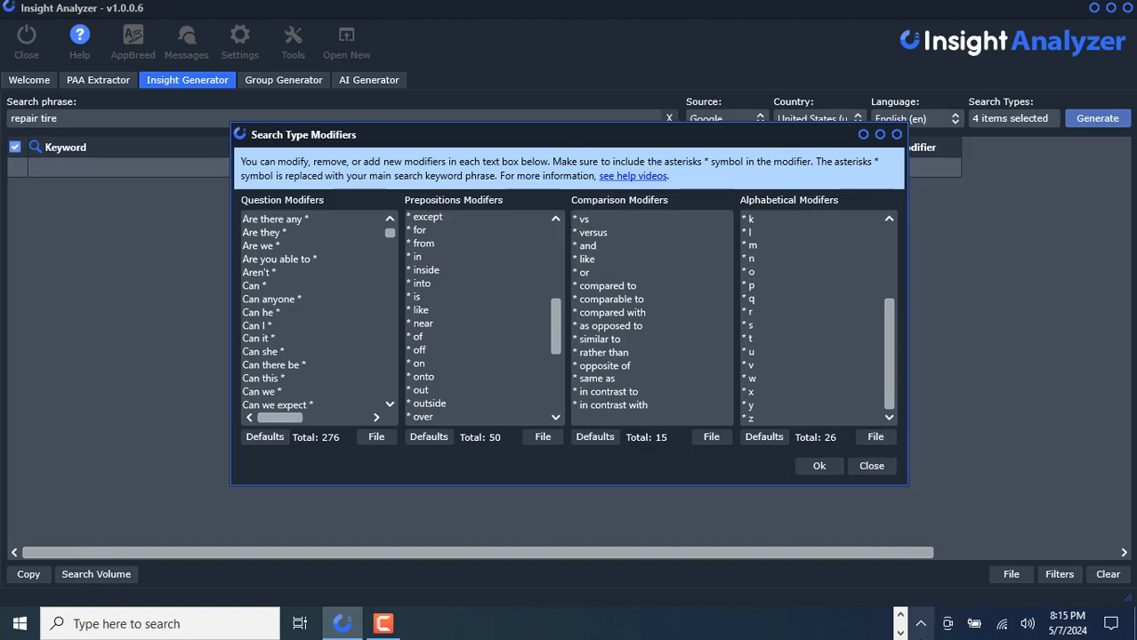
pyautogui.click(902, 620)
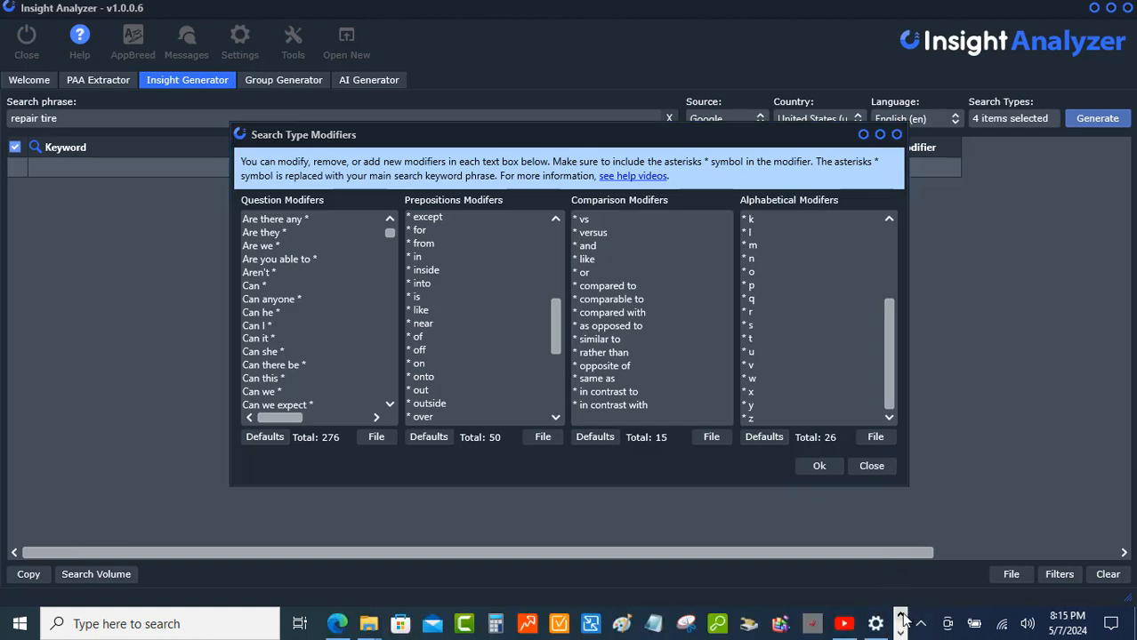
pyautogui.click(338, 625)
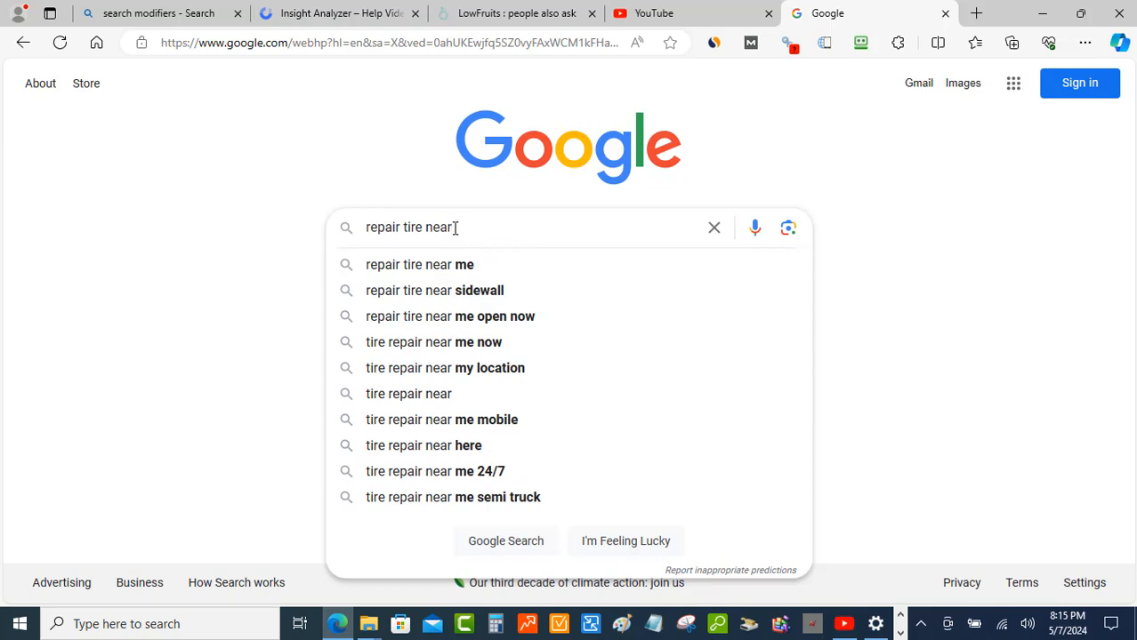
pyautogui.press('BackSpace')
pyautogui.press('BackSpace')
pyautogui.press('BackSpace')
pyautogui.press('BackSpace')
pyautogui.write('vs')
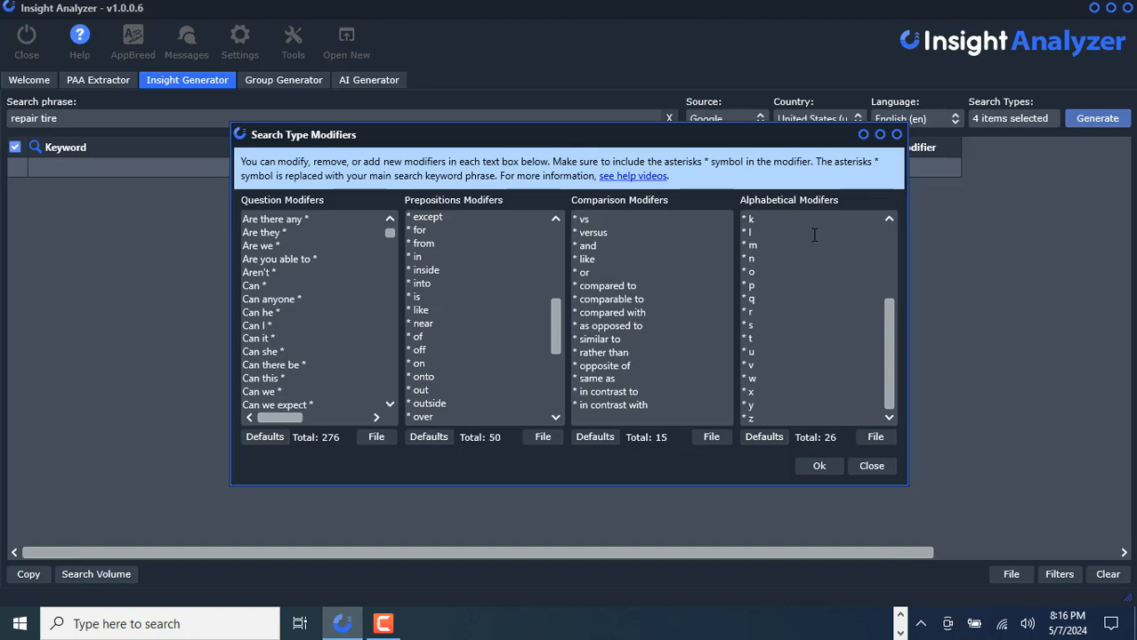
# - View the alphabetical modifiers from "* a", and change the Google search text in the browser to "repair tire a" to view its suggestions
pyautogui.scroll(3, 856, 329)
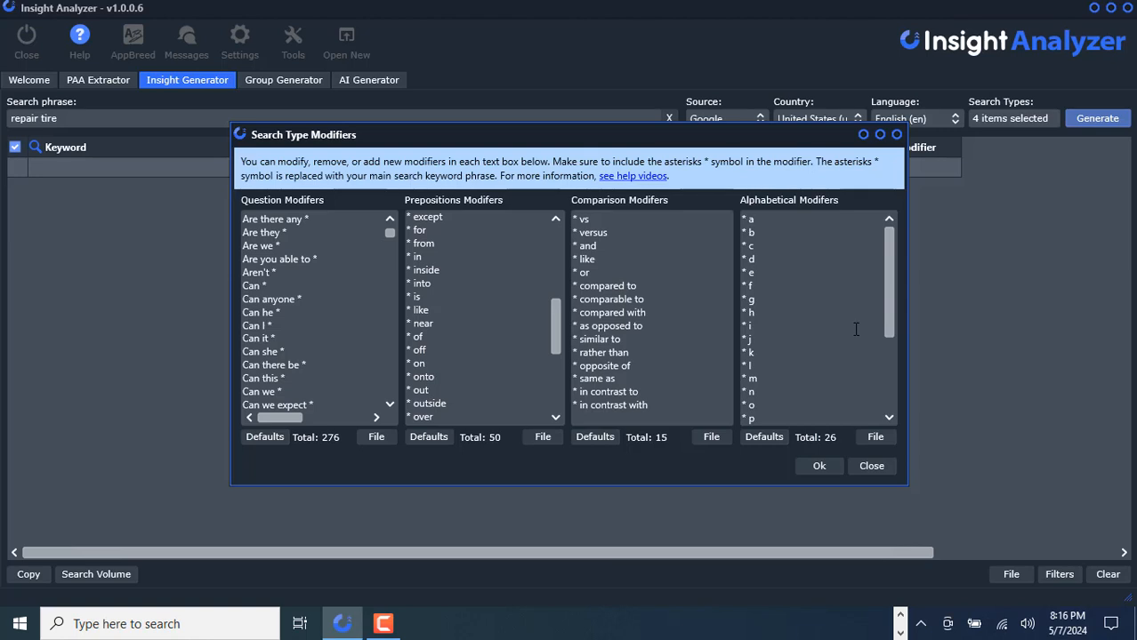
pyautogui.click(901, 616)
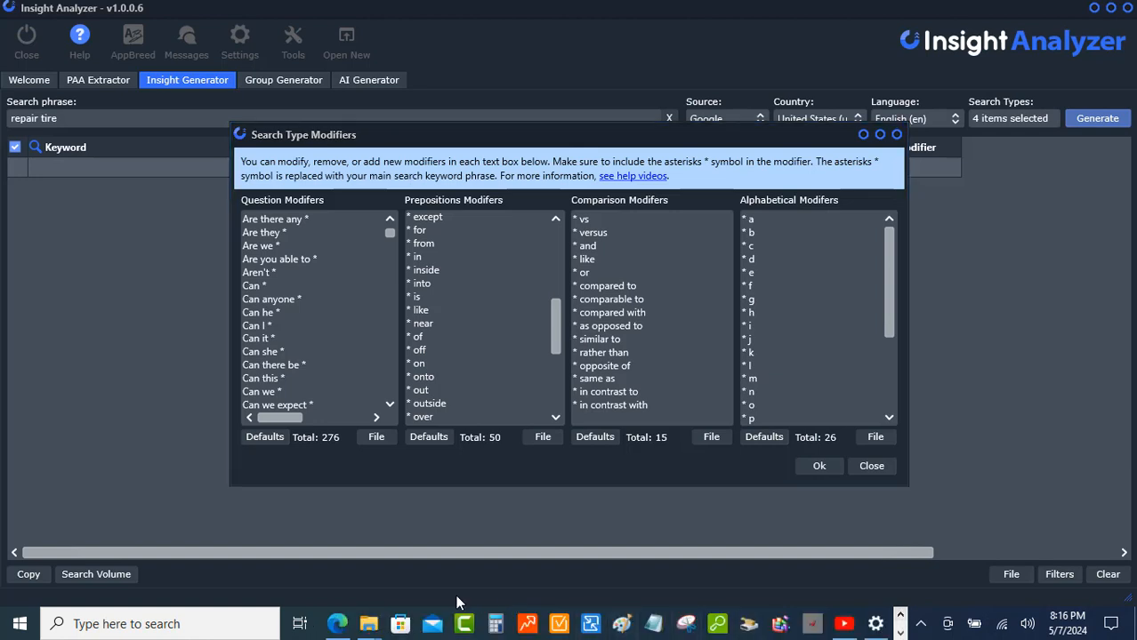
pyautogui.click(339, 631)
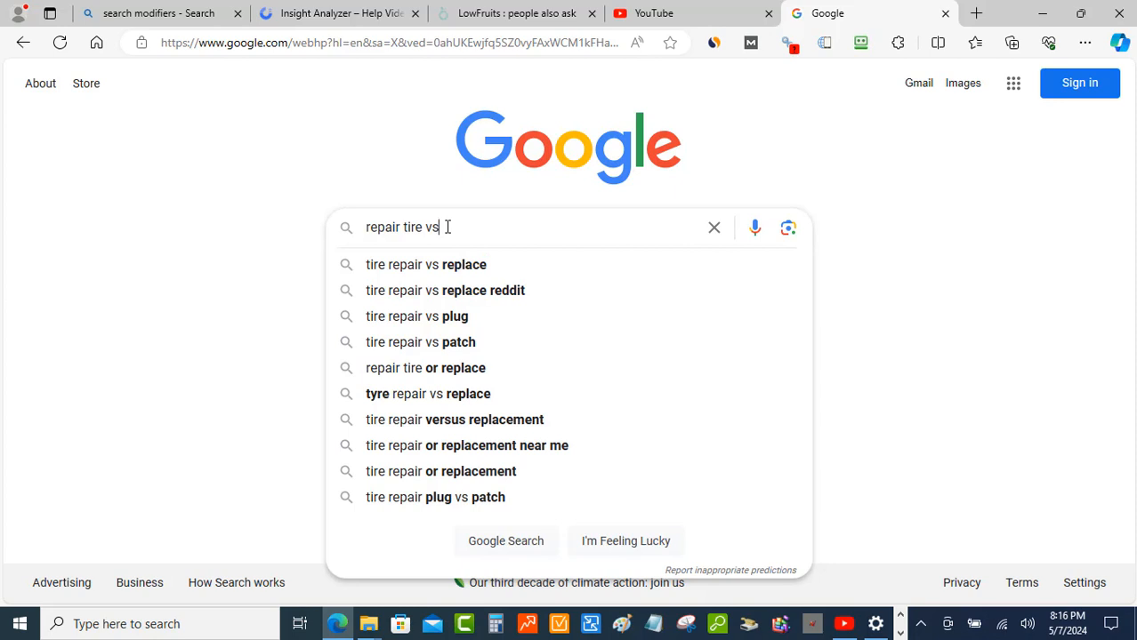
pyautogui.press('BackSpace')
pyautogui.press('BackSpace')
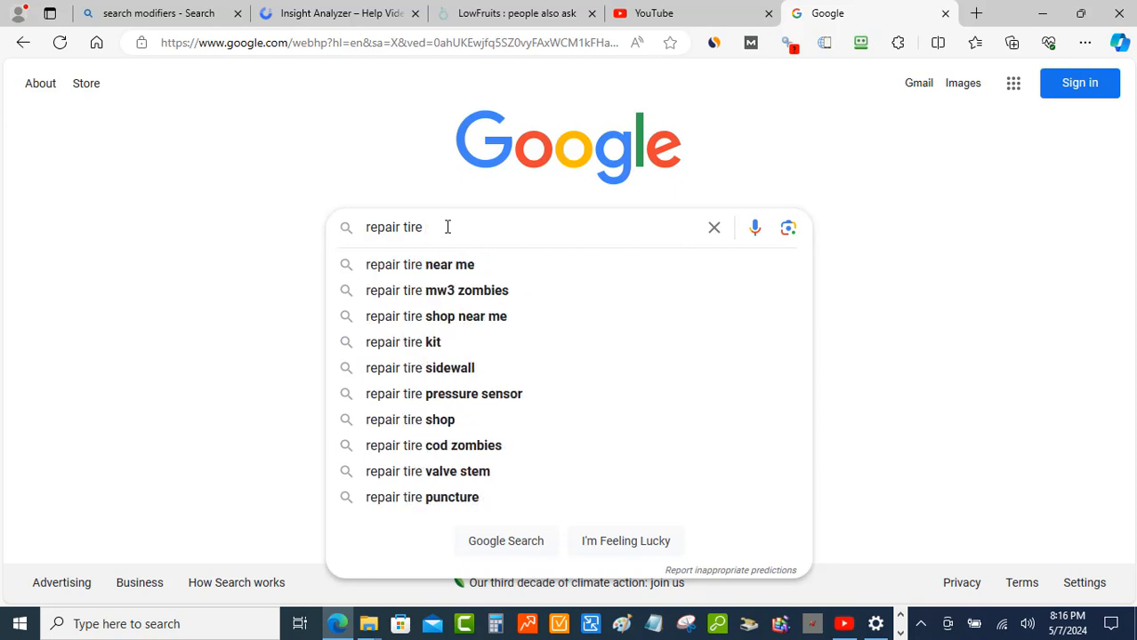
pyautogui.write('a')
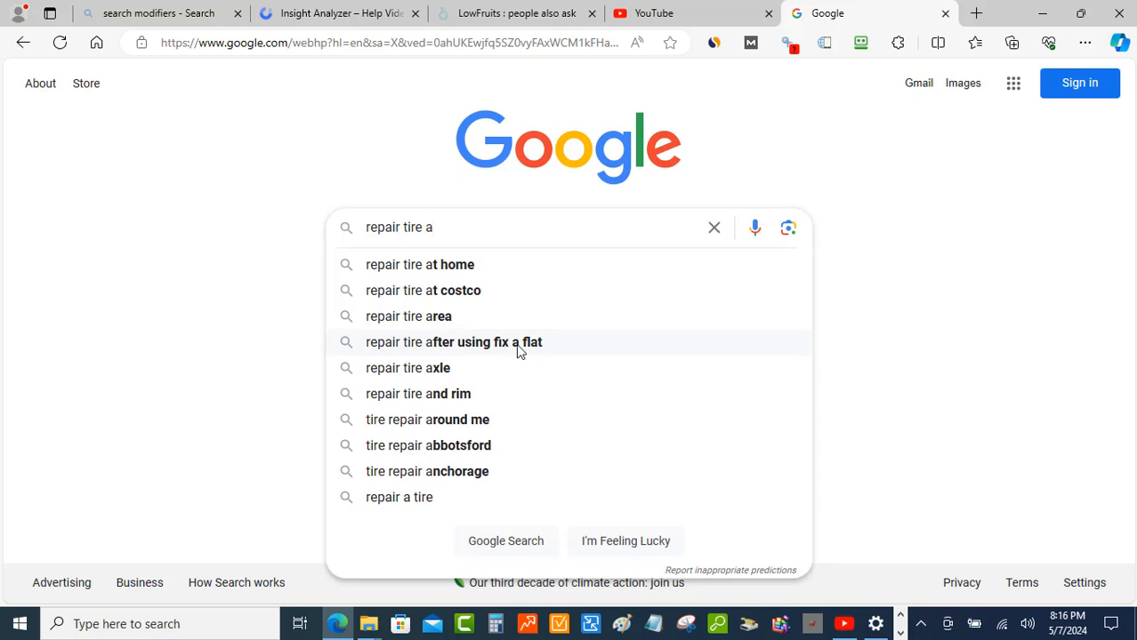
# - View the Google autocomplete suggestions for "repair tire b" and for "repair tire c"
pyautogui.press('BackSpace')
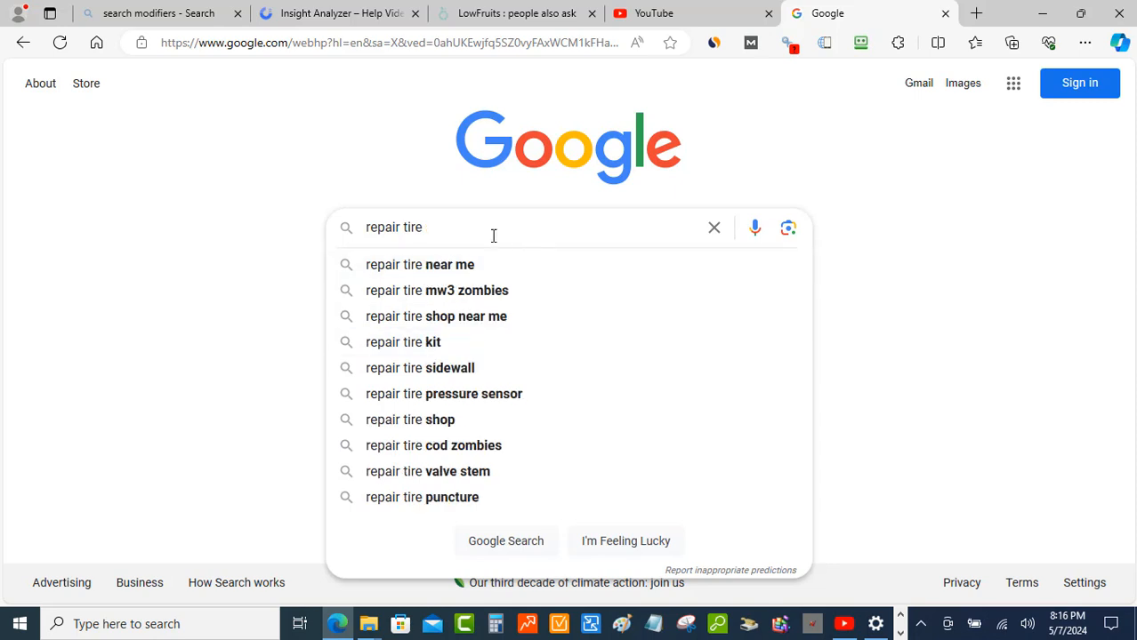
pyautogui.write('b')
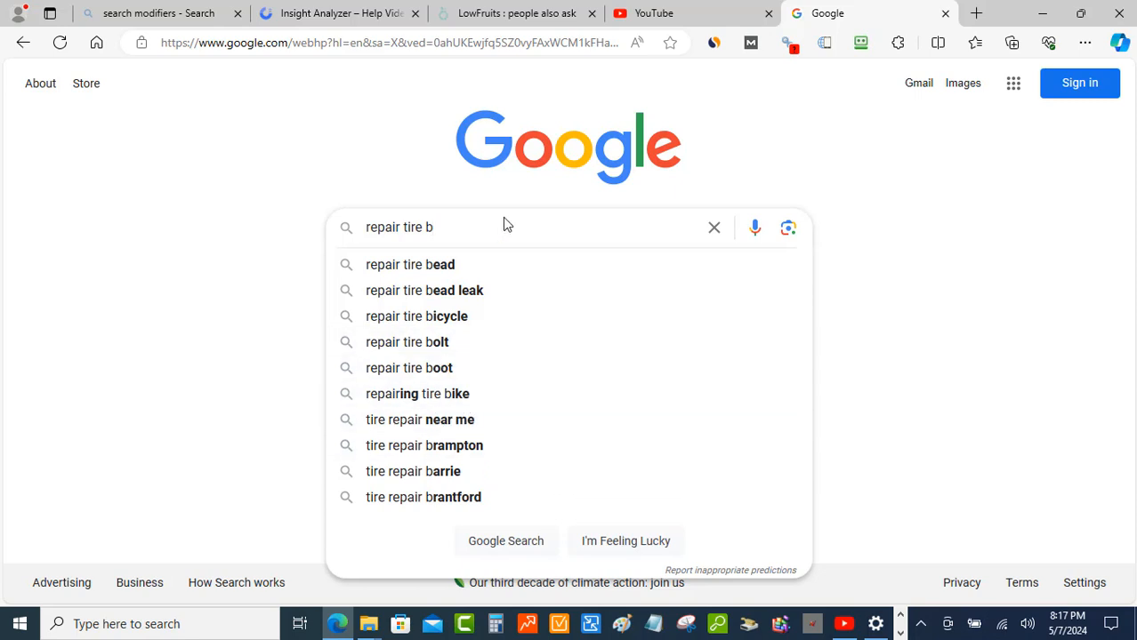
pyautogui.press('BackSpace')
pyautogui.write('c')
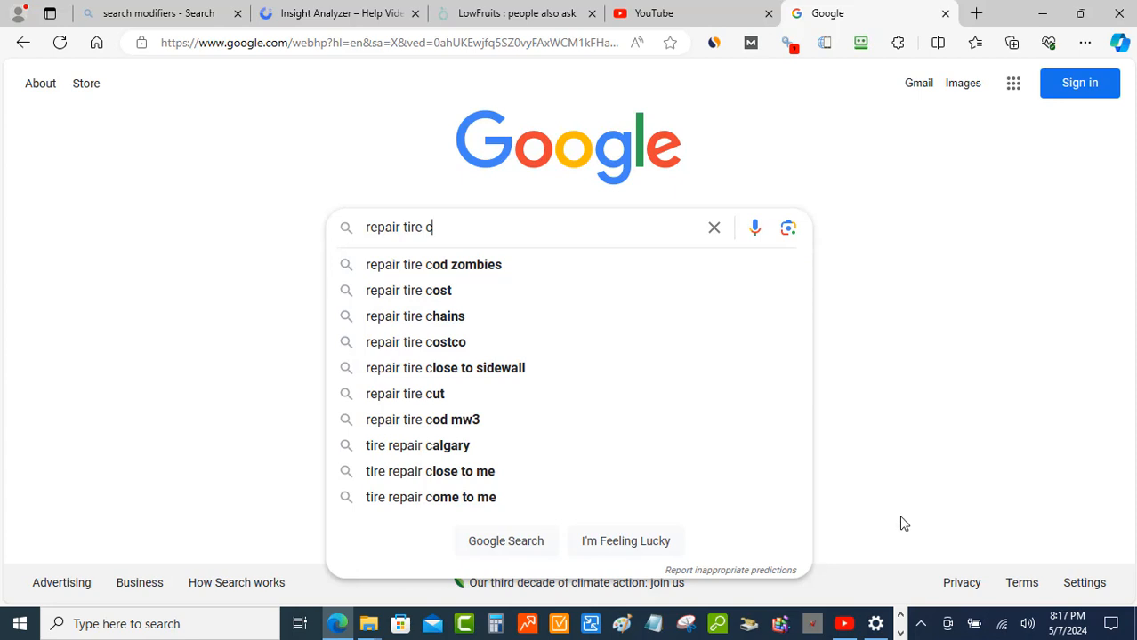
# - Switch back to Insight Analyzer, view the default list options for question modifiers, and look through the question and preposition modifiers
pyautogui.click(900, 634)
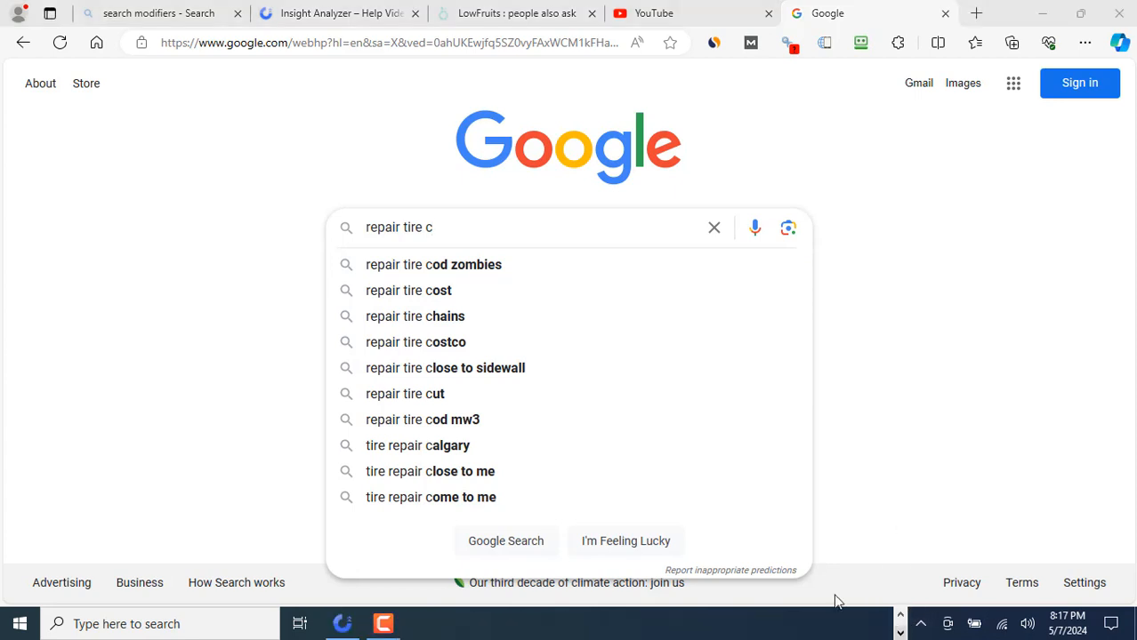
pyautogui.click(340, 625)
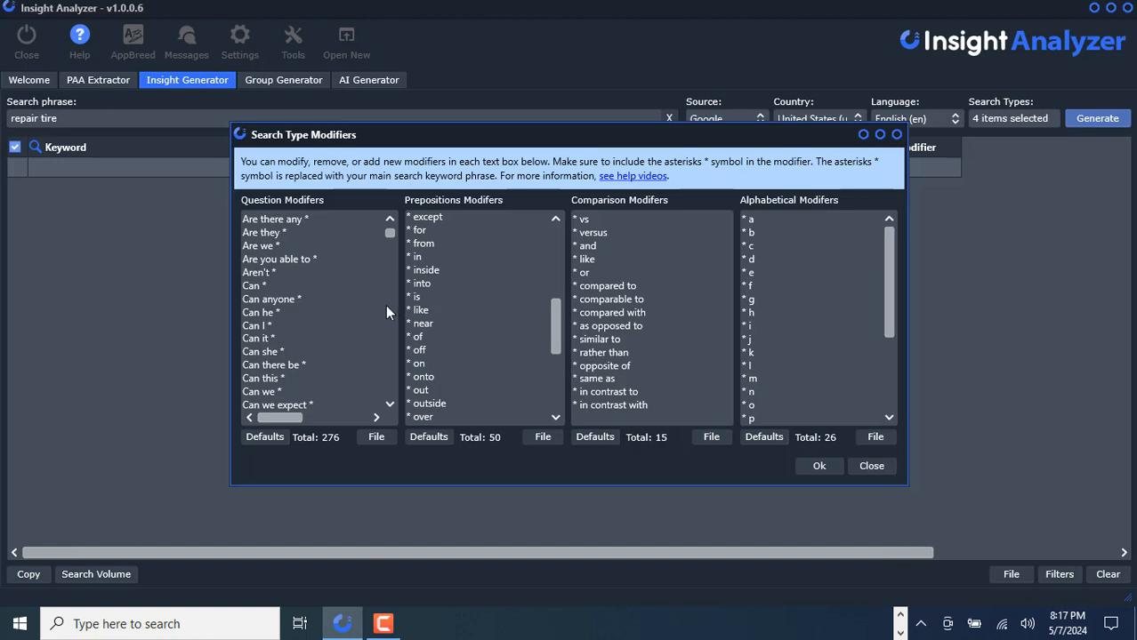
pyautogui.click(267, 436)
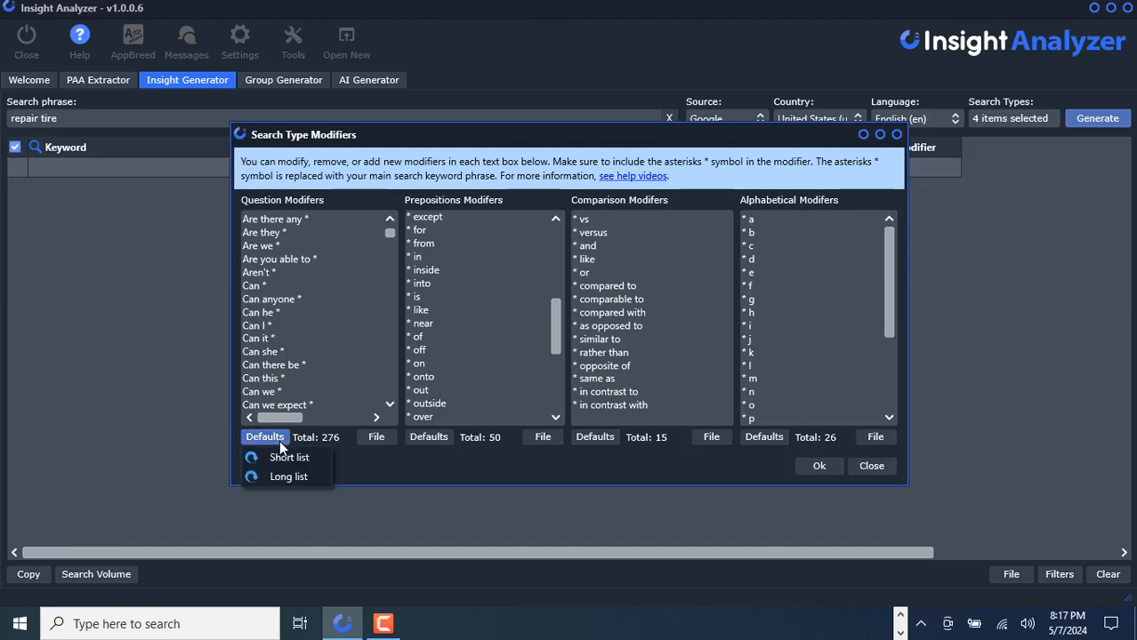
pyautogui.click(354, 460)
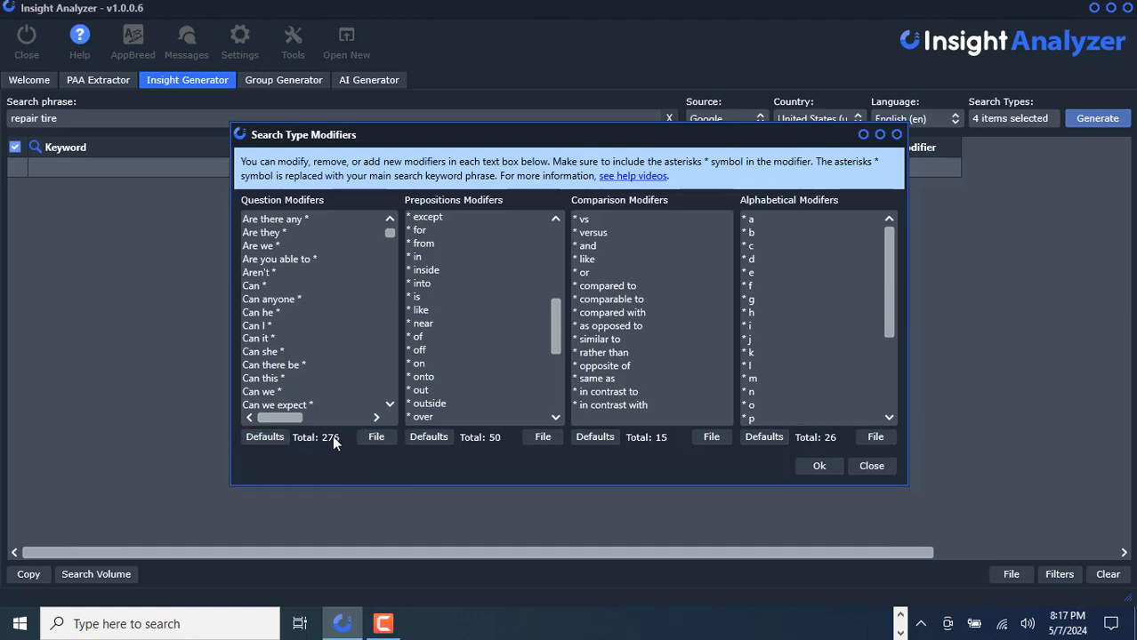
pyautogui.scroll(-6, 344, 297)
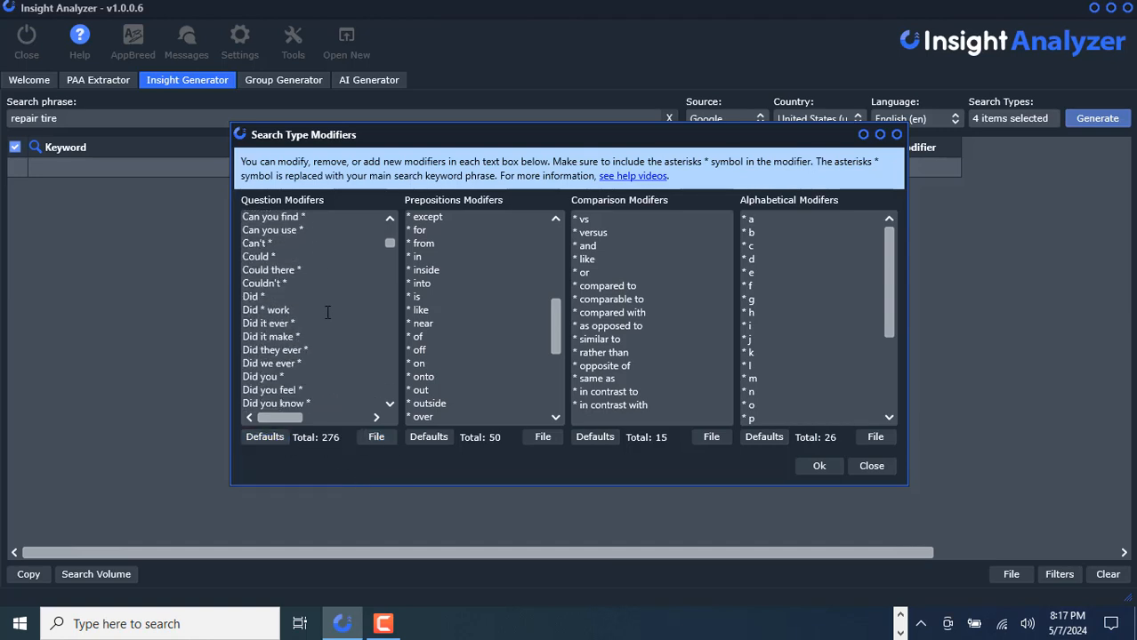
pyautogui.scroll(-10, 344, 297)
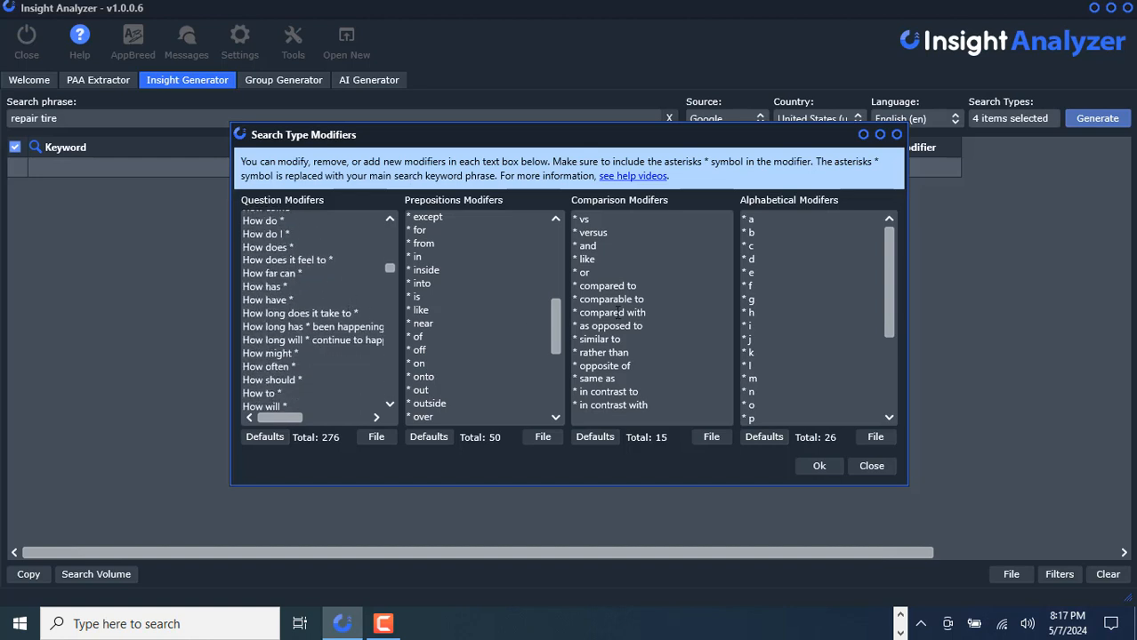
pyautogui.scroll(-5, 505, 303)
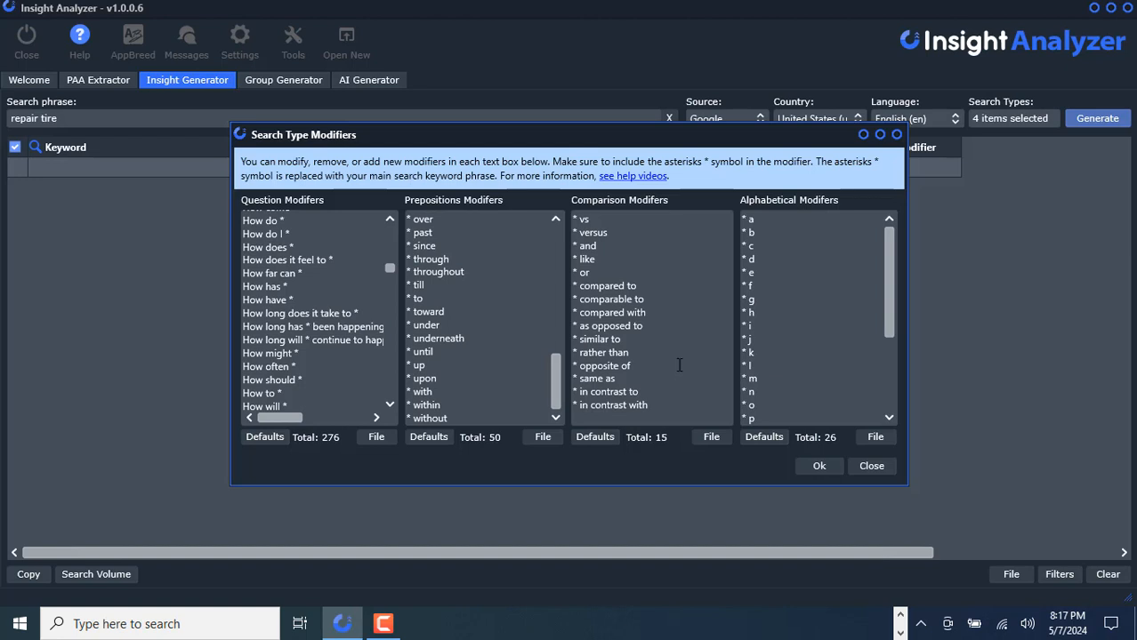
# - Accept the search type modifiers and generate keywords for "repair tire", stopping the run partway through
pyautogui.click(820, 467)
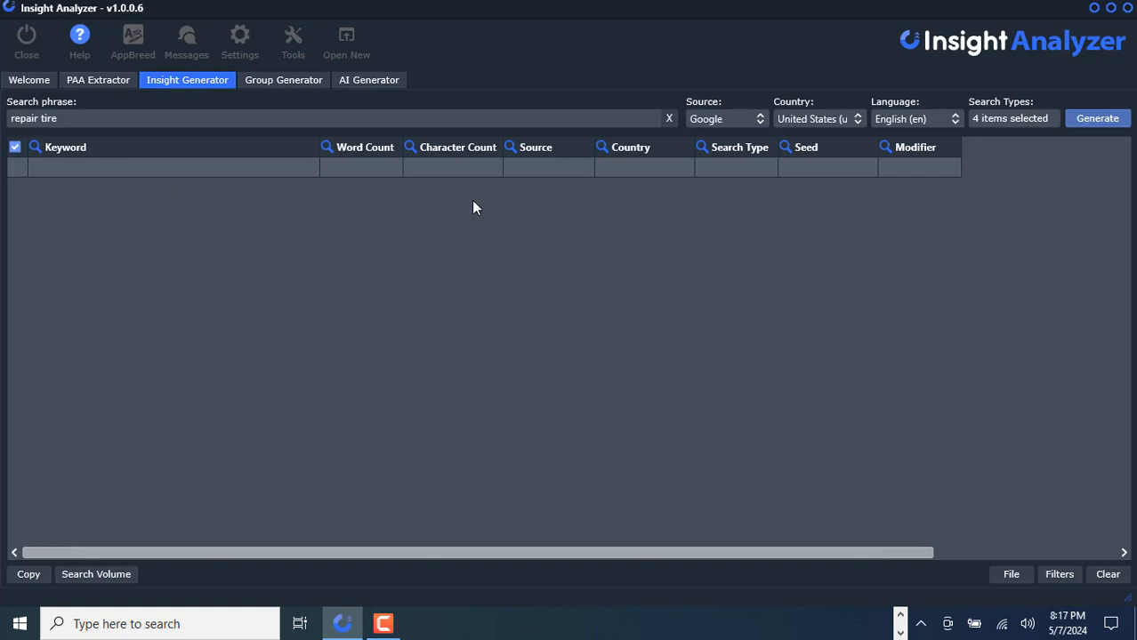
pyautogui.click(1086, 117)
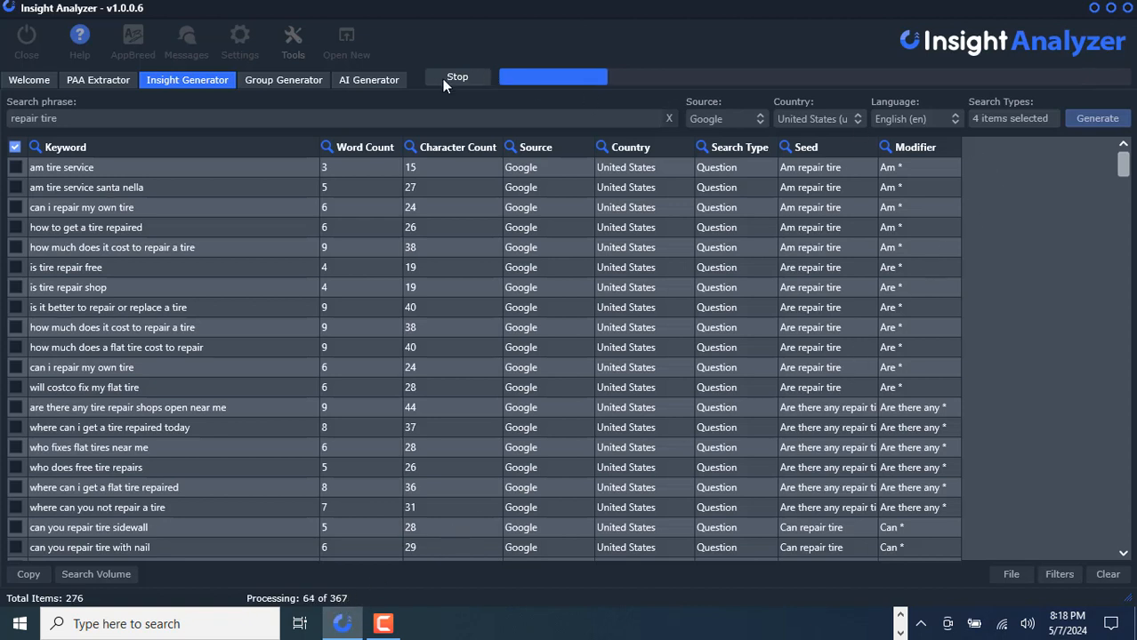
pyautogui.click(465, 77)
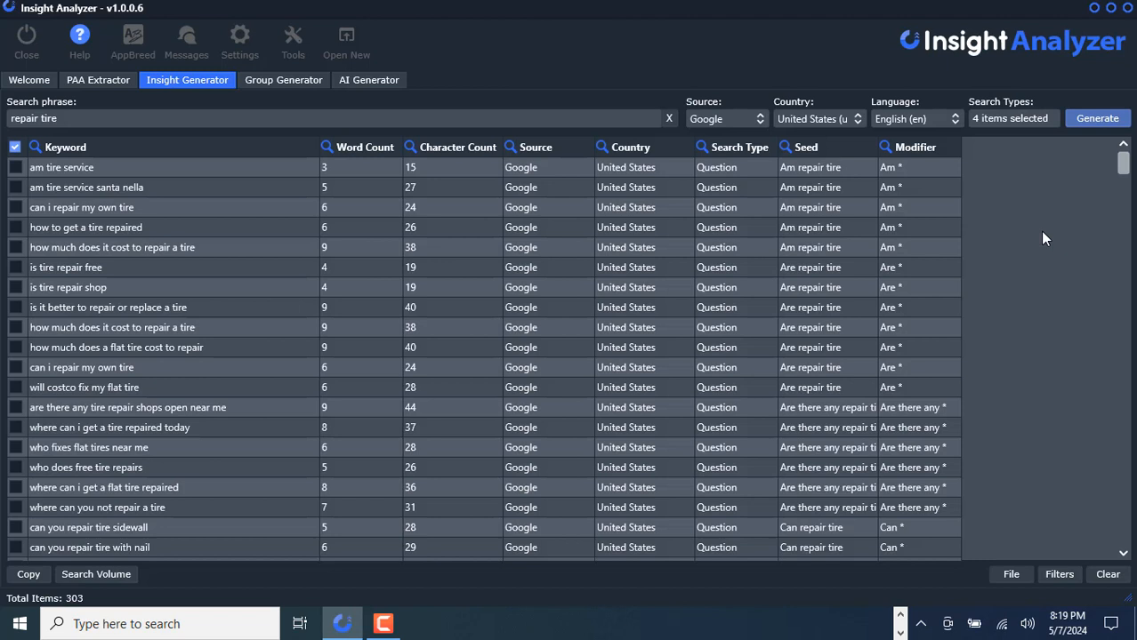
# - View the search volume import options for SearchVolume.io and Google Keyword Planner, and close the dialog
pyautogui.click(101, 579)
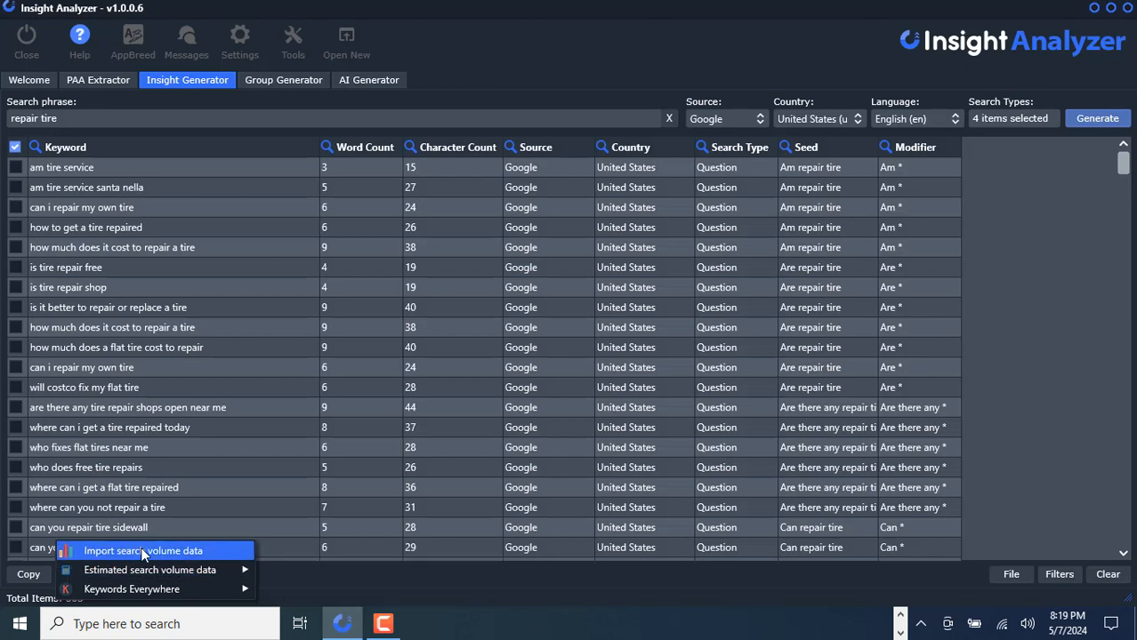
pyautogui.click(171, 550)
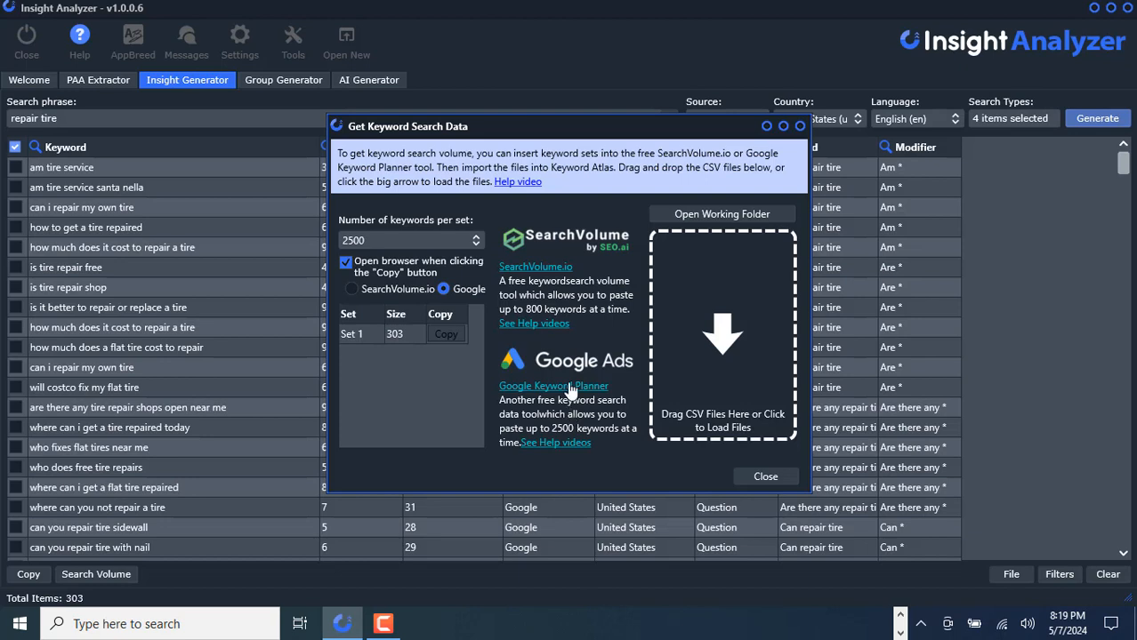
pyautogui.click(800, 126)
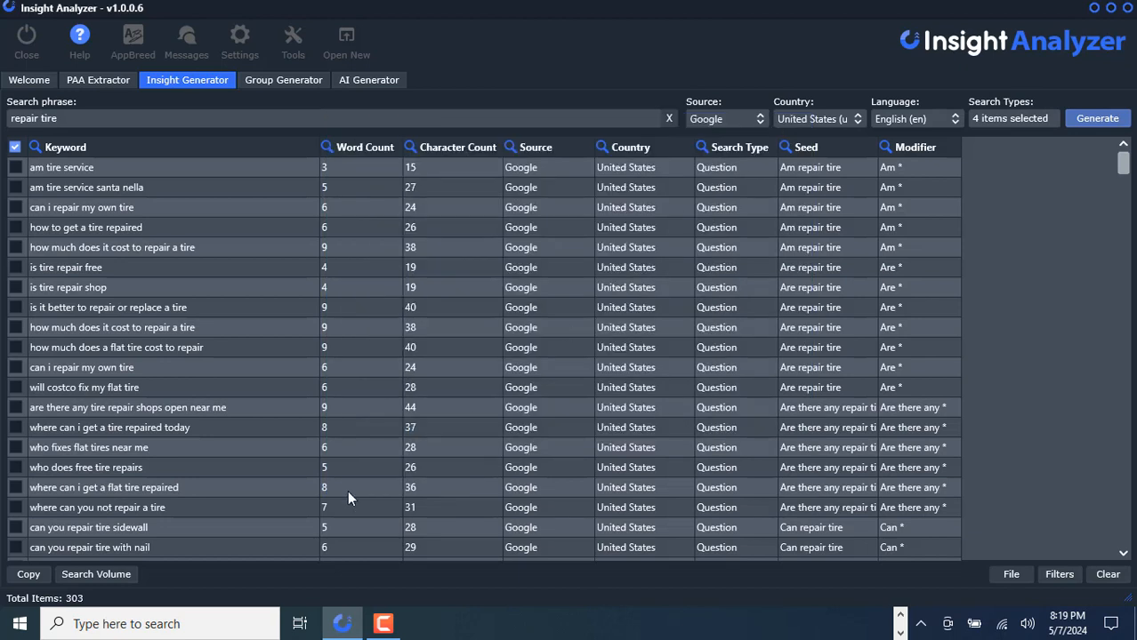
# - View the Keywords Everywhere search volume options and the API key fields in the general settings, leaving them unchanged
pyautogui.click(121, 574)
pyautogui.moveTo(120, 577)
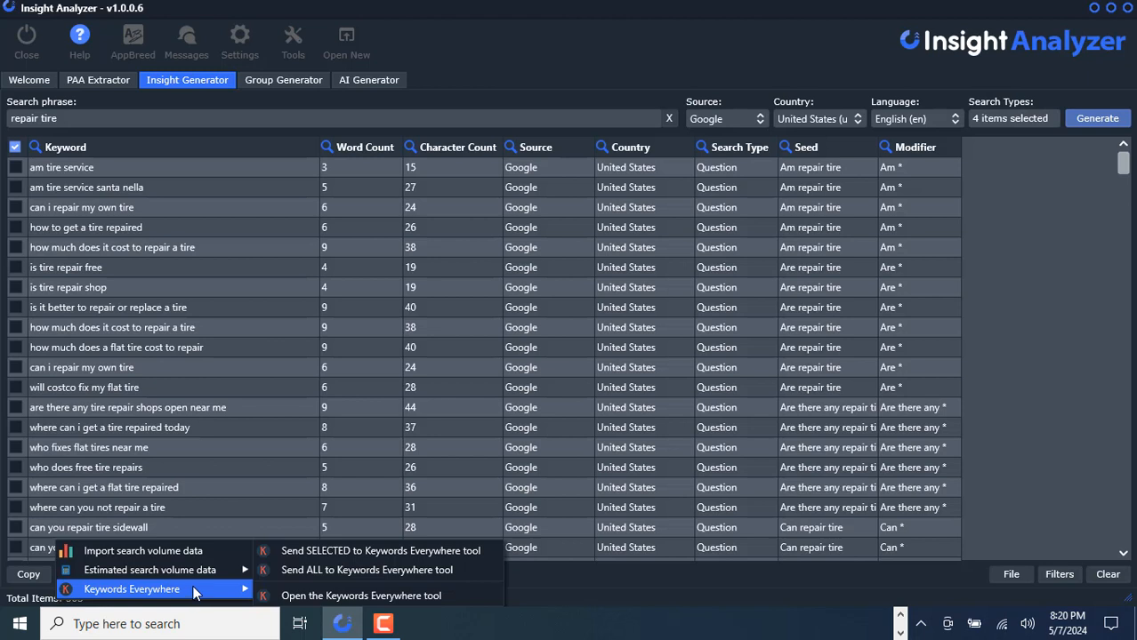
pyautogui.click(487, 61)
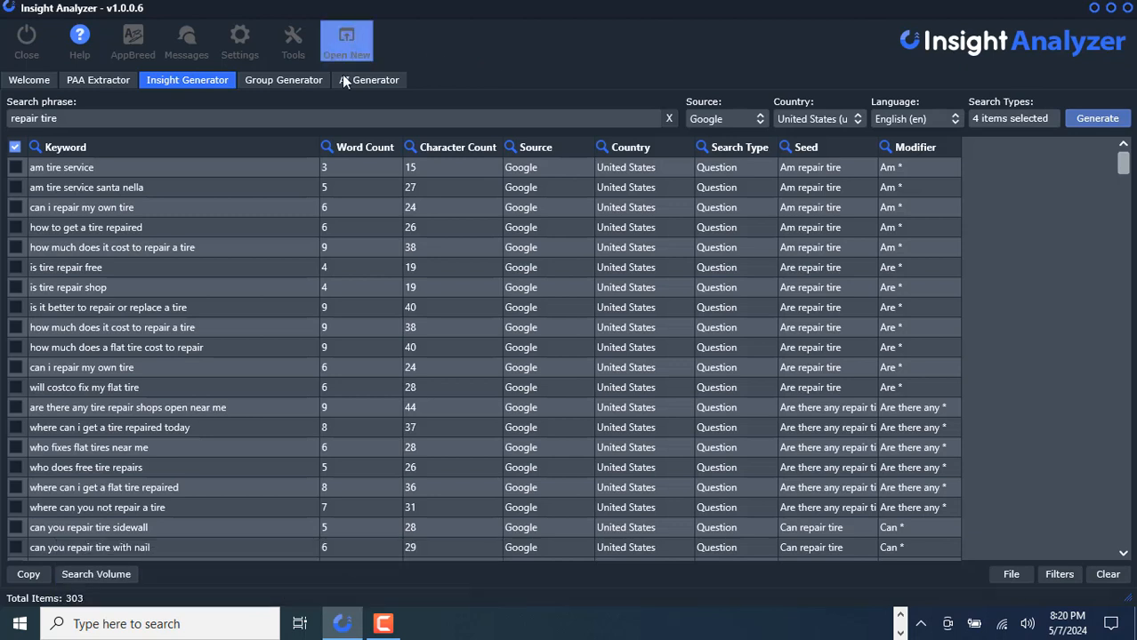
pyautogui.click(233, 47)
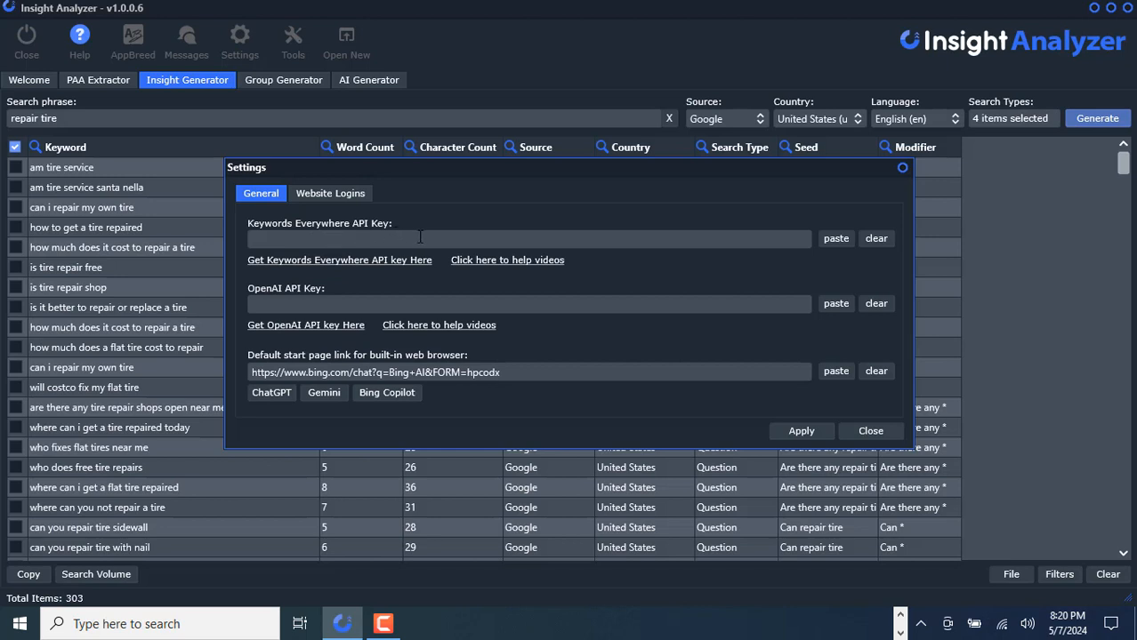
pyautogui.click(902, 169)
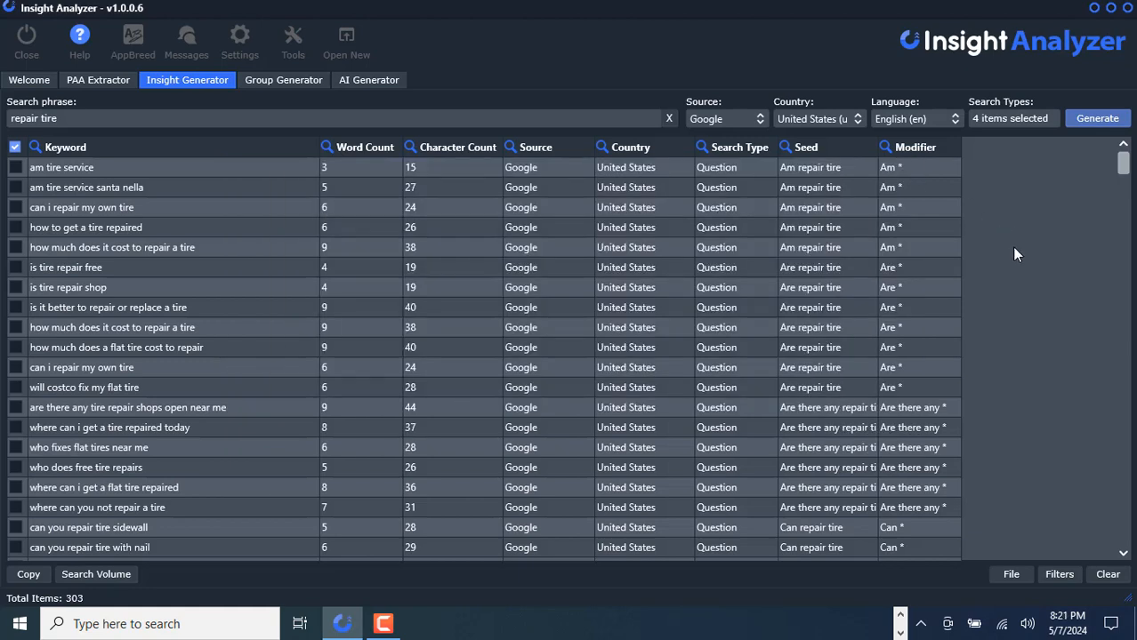
# - Look through the generated question keywords with their seeds and modifiers, from "Are *" to the "Can you *" entries
pyautogui.scroll(-2, 1011, 249)
pyautogui.scroll(-4, 1011, 249)
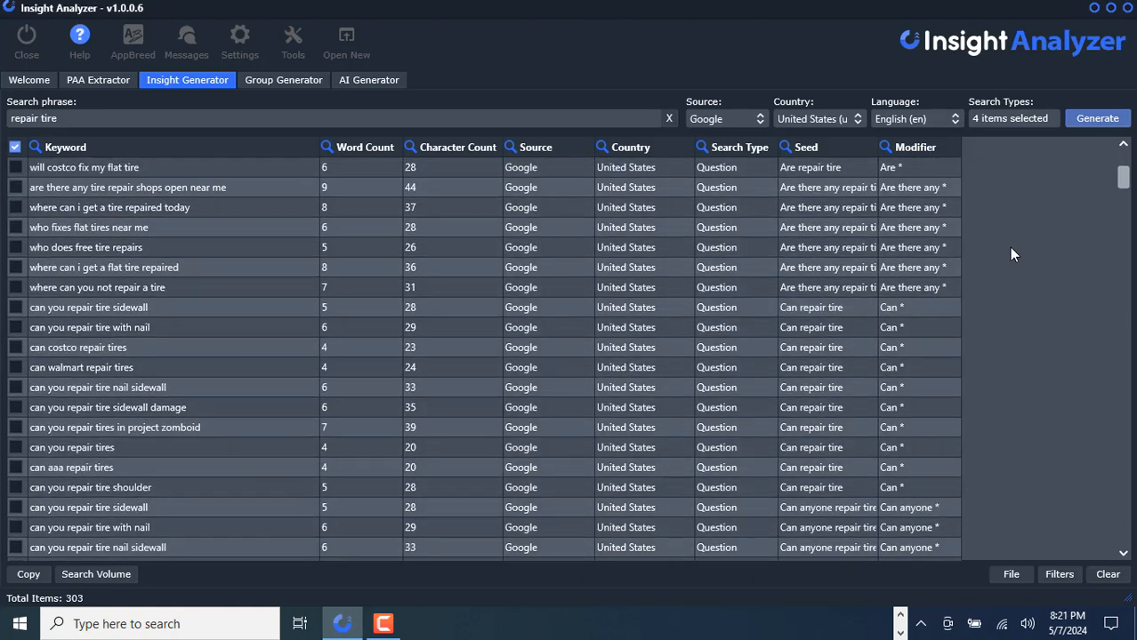
pyautogui.scroll(-5, 1009, 254)
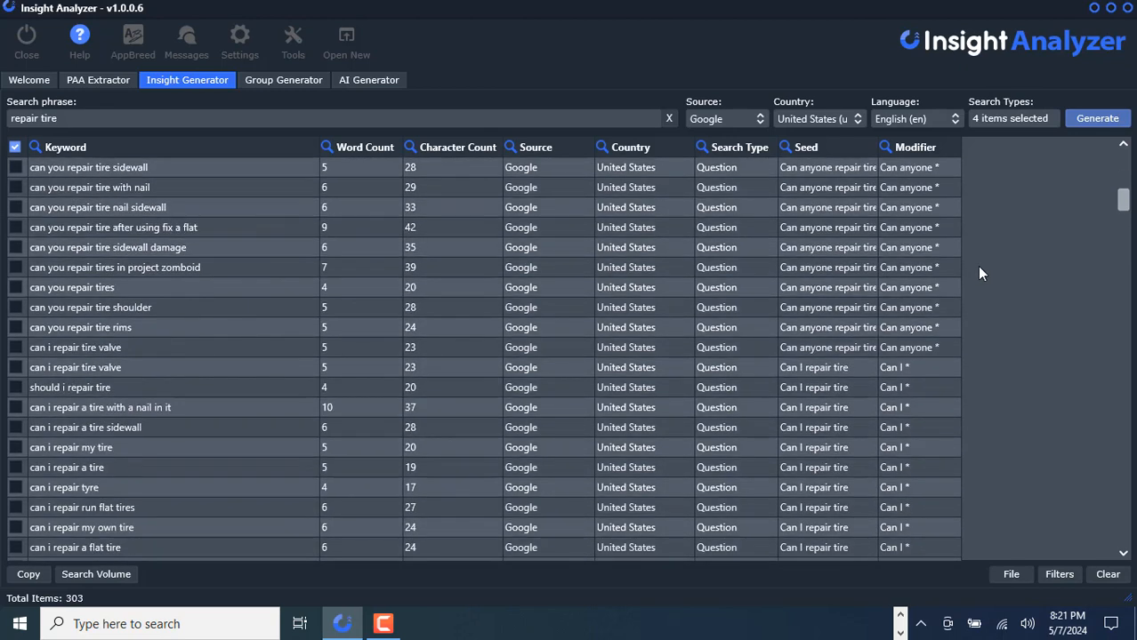
pyautogui.scroll(-2, 973, 273)
pyautogui.scroll(-2, 187, 283)
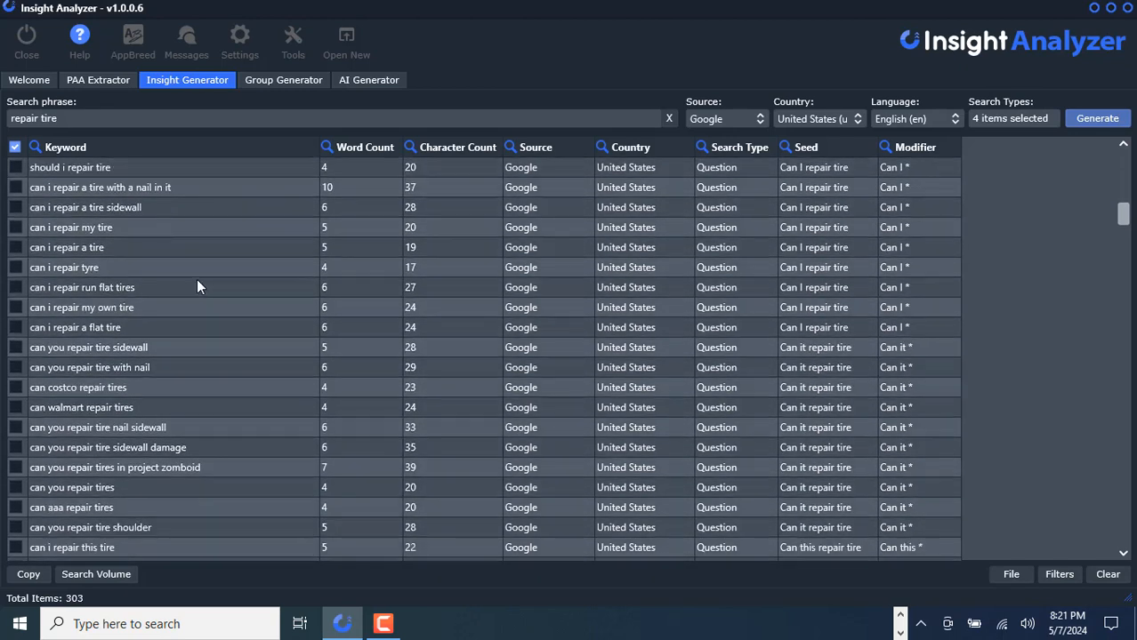
pyautogui.scroll(-4, 198, 281)
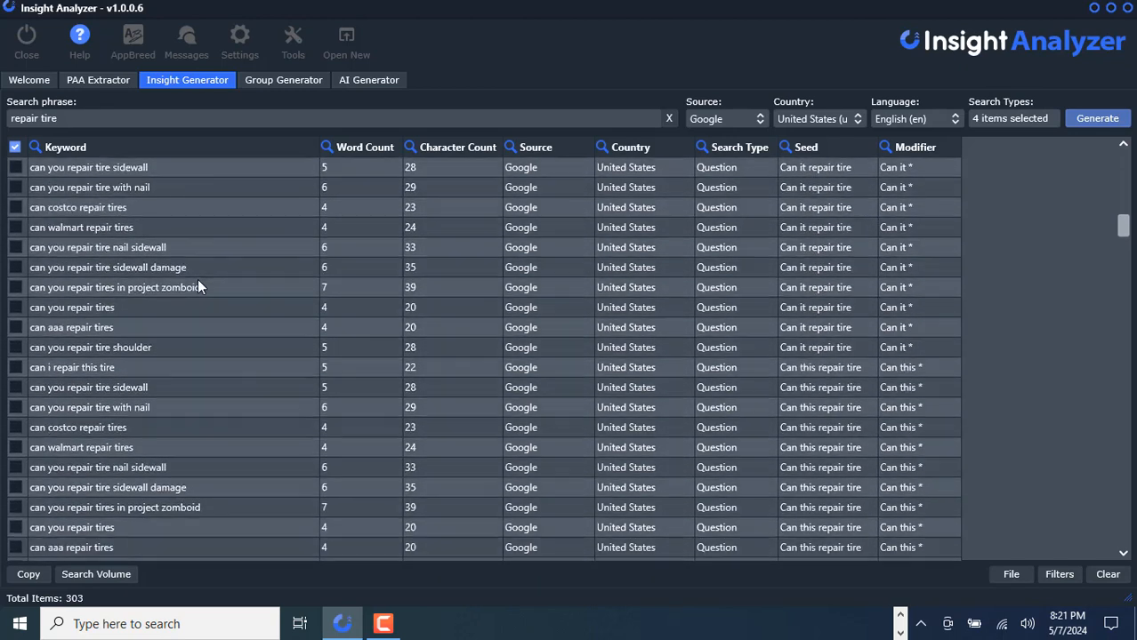
pyautogui.scroll(-4, 198, 282)
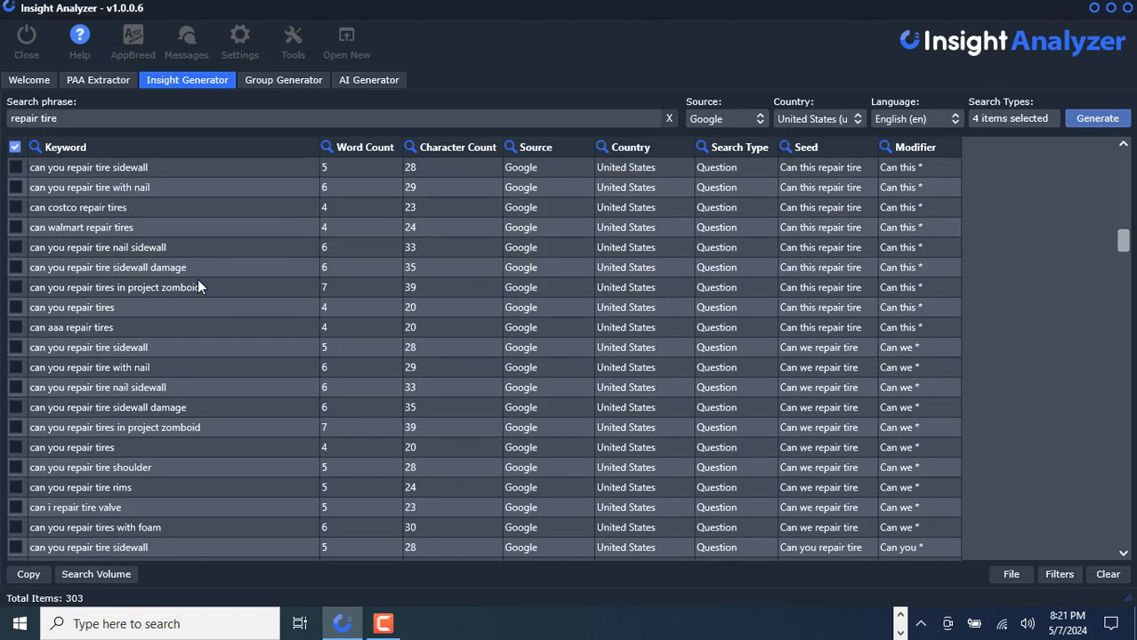
pyautogui.scroll(-4, 198, 283)
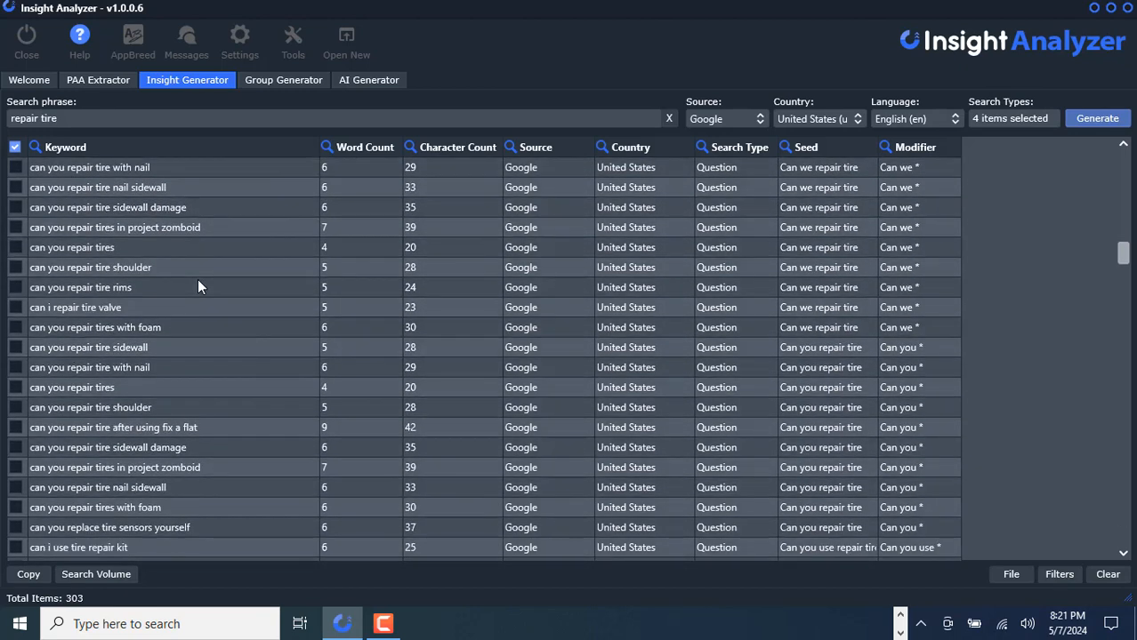
# - Look further through the generated question keywords and their seeds, from the "Can we *" to the "Did *" modifier entries
pyautogui.scroll(-1, 197, 286)
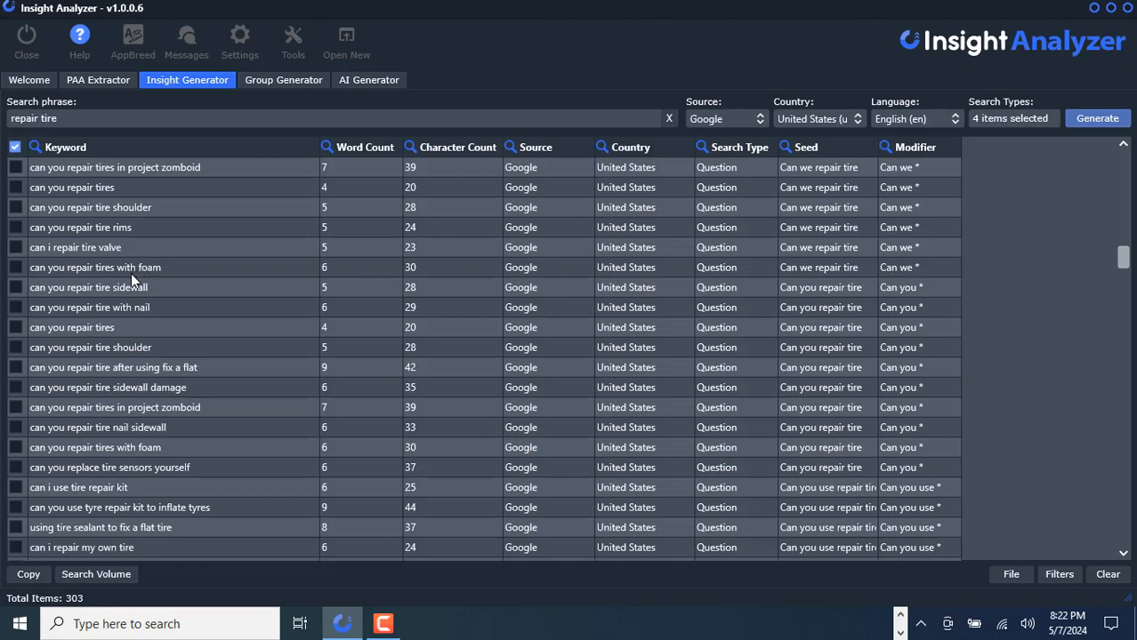
pyautogui.scroll(-4, 965, 299)
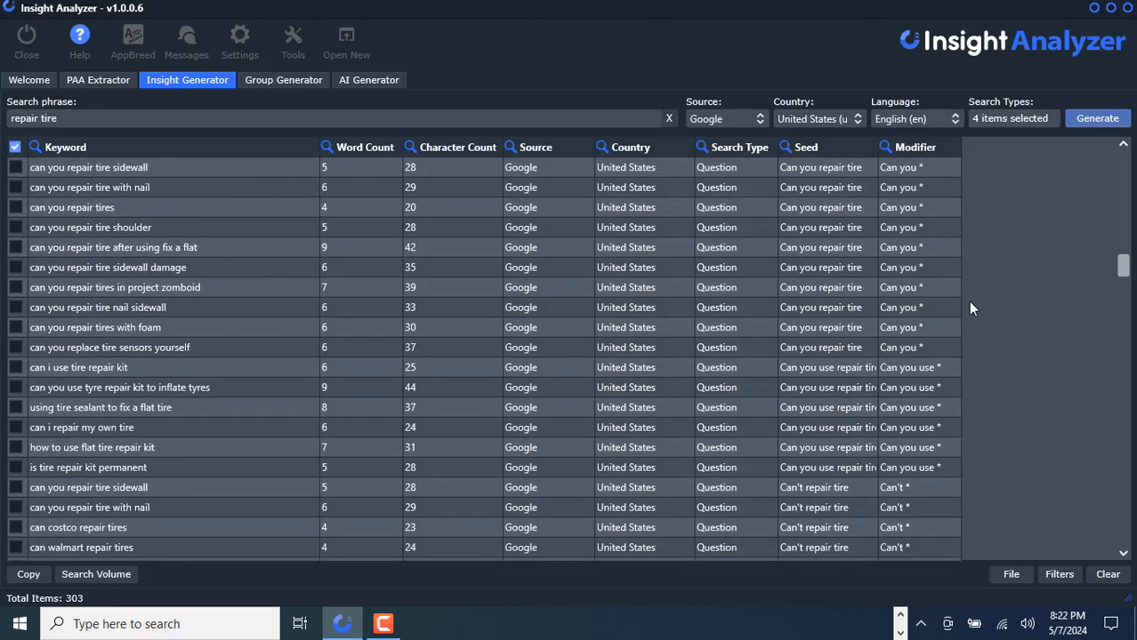
pyautogui.scroll(-2, 853, 328)
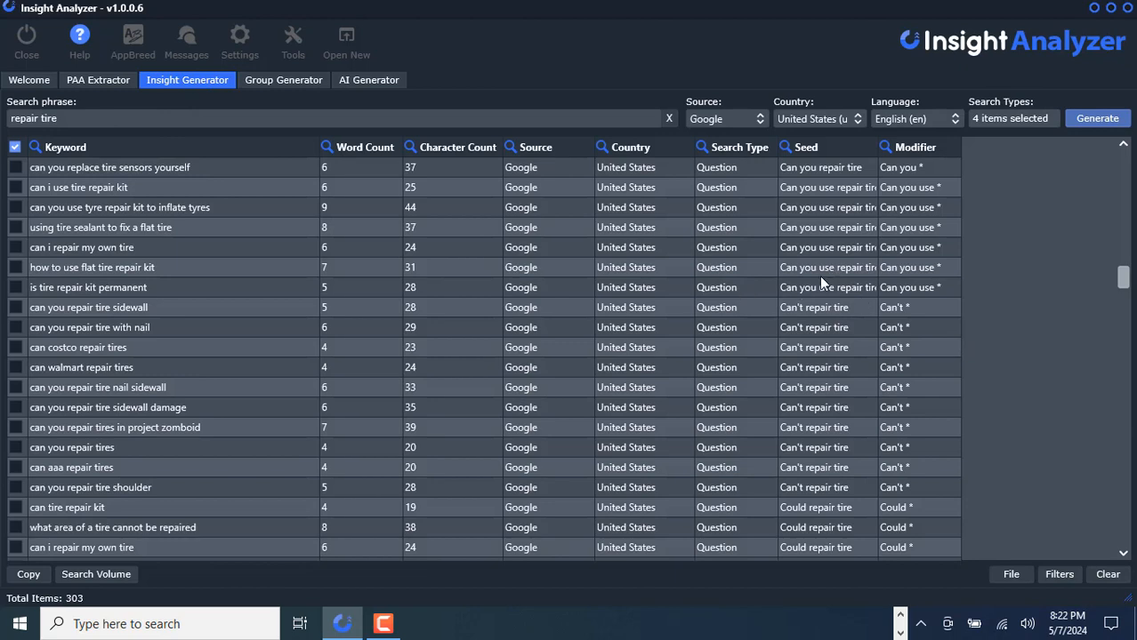
pyautogui.scroll(-4, 861, 296)
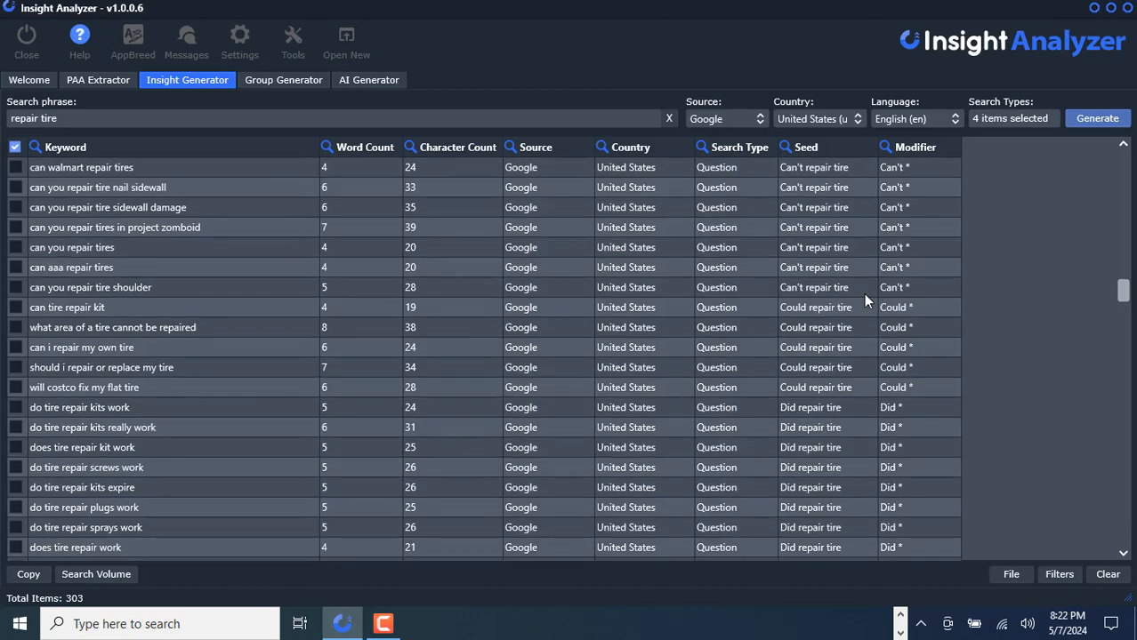
# - Generate keyword groups in the Group Generator using the keywords from the Insight Generator tool
pyautogui.click(272, 83)
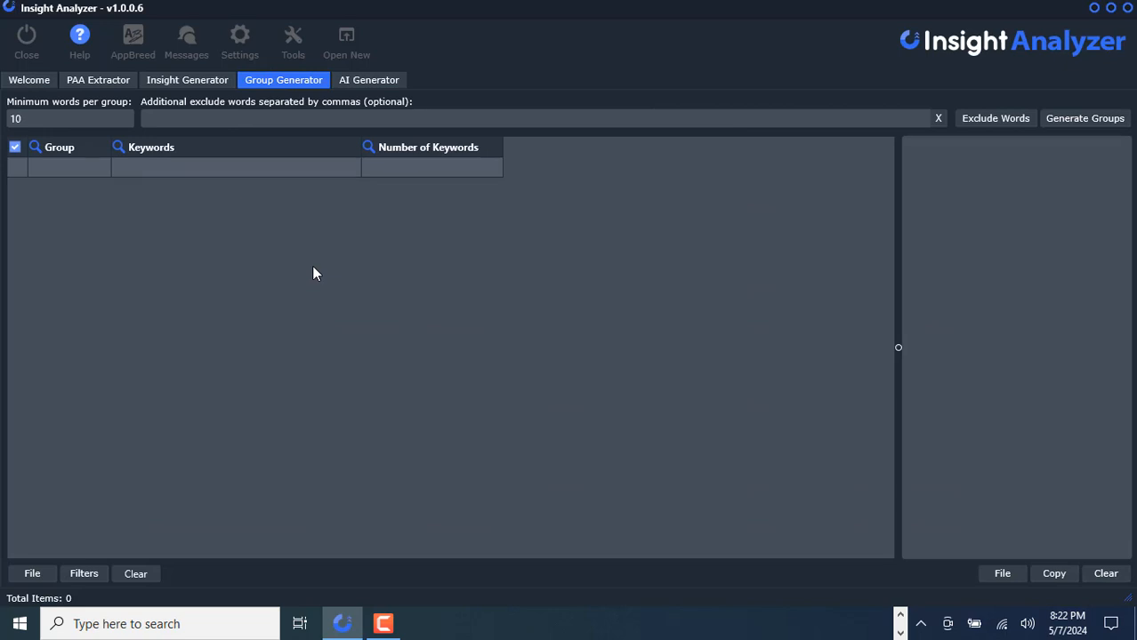
pyautogui.click(1085, 122)
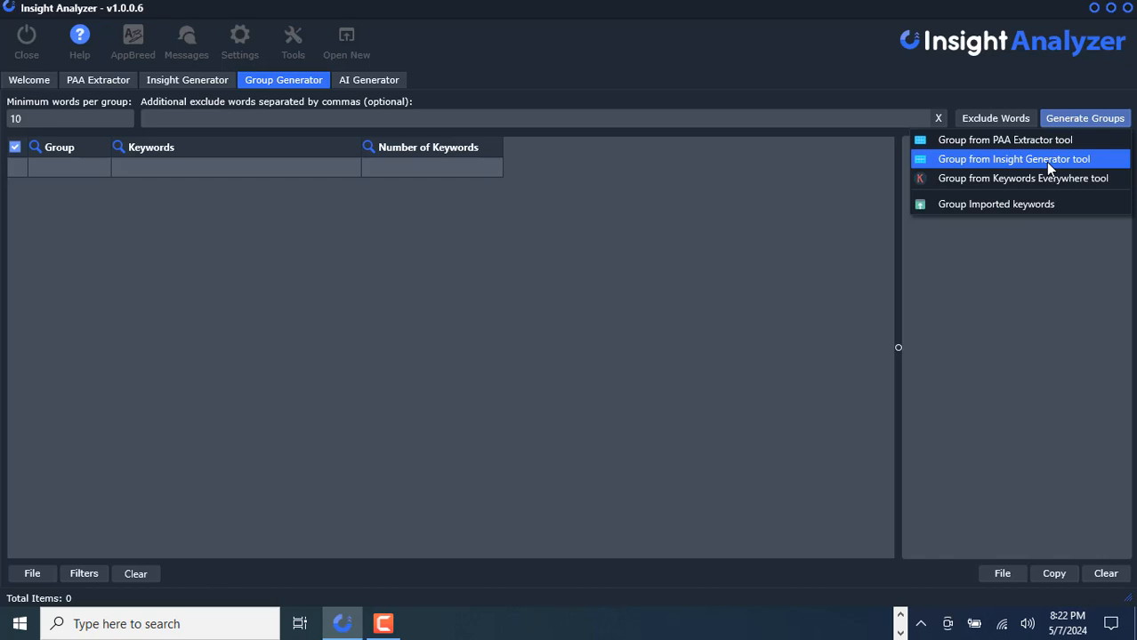
pyautogui.click(1047, 165)
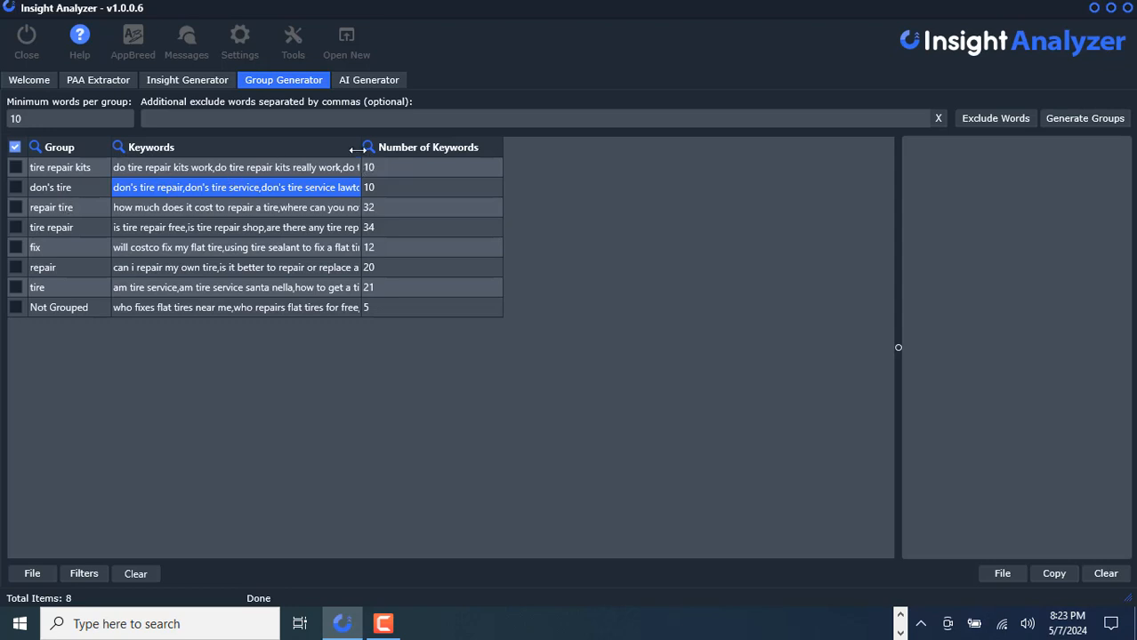
# - Widen the Keywords column of the group table and display the full keyword list of the "repair tire" group
pyautogui.moveTo(362, 147); pyautogui.dragTo(500, 147)
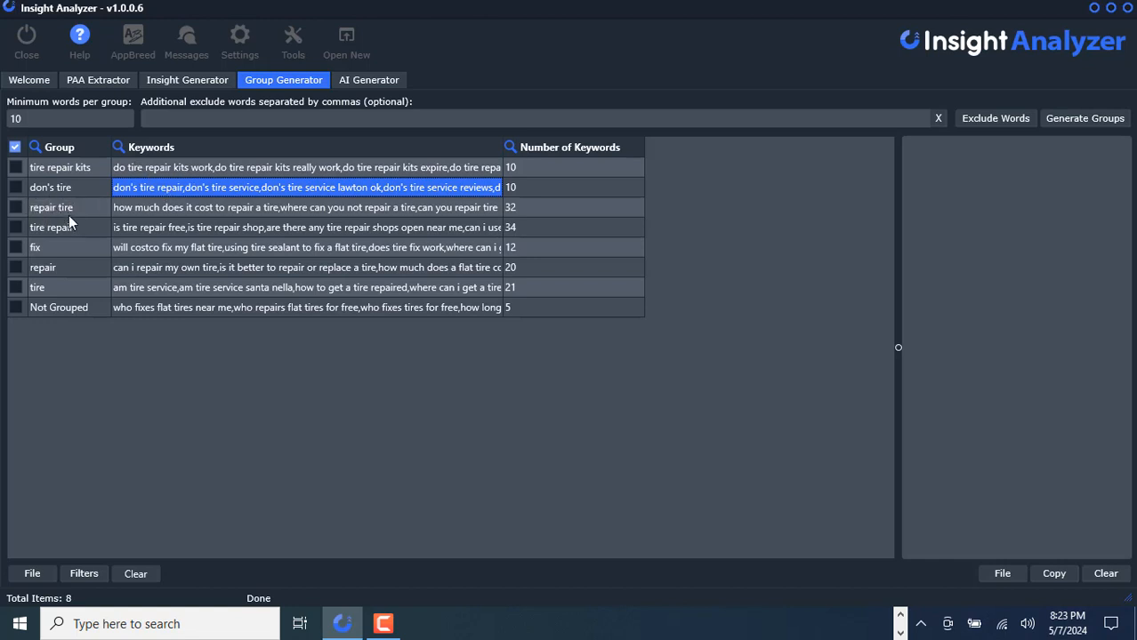
pyautogui.click(181, 207)
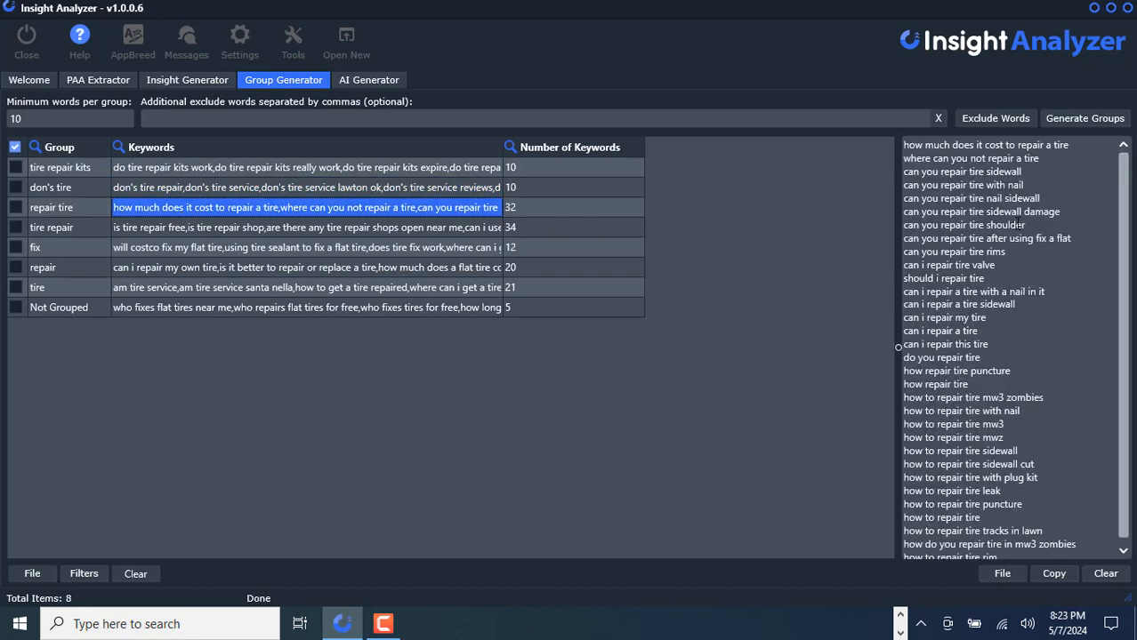
pyautogui.scroll(-1, 982, 212)
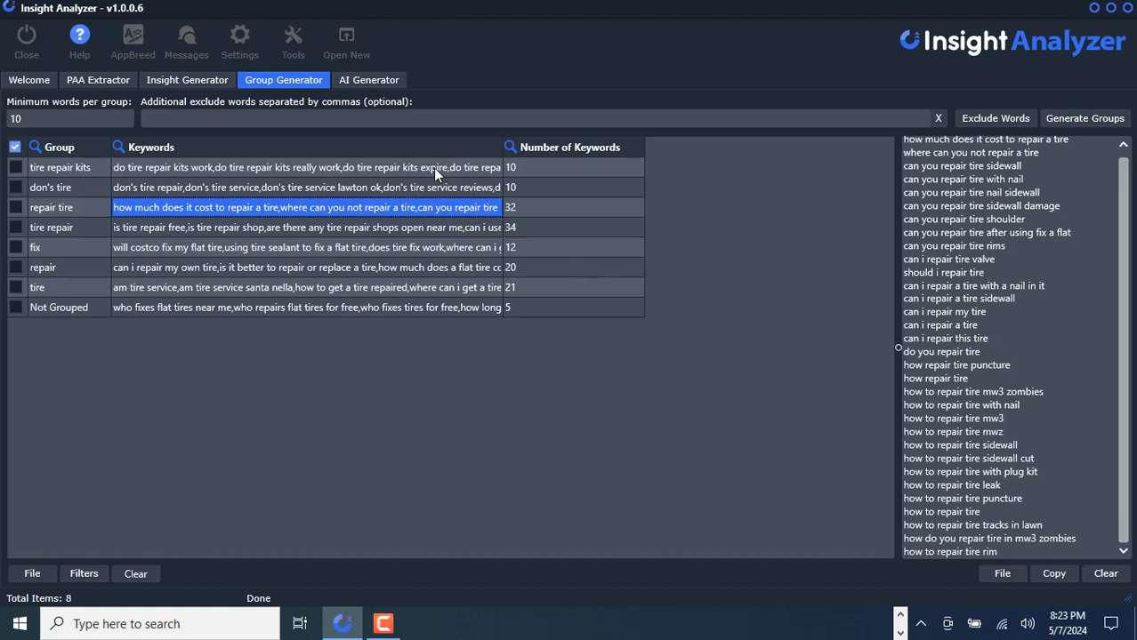
# - View the AI Generator's model, tone of voice and conversational style options, including the OpenAI advanced settings, keeping GPT 3.5 Turbo, Professional and Balanced
pyautogui.click(373, 81)
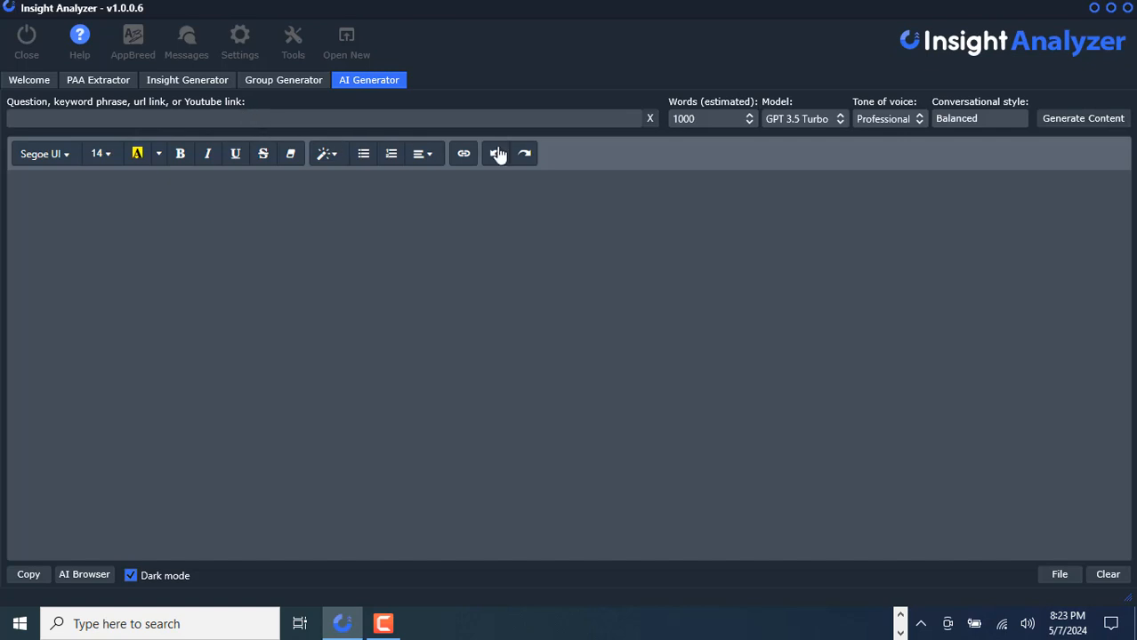
pyautogui.click(835, 121)
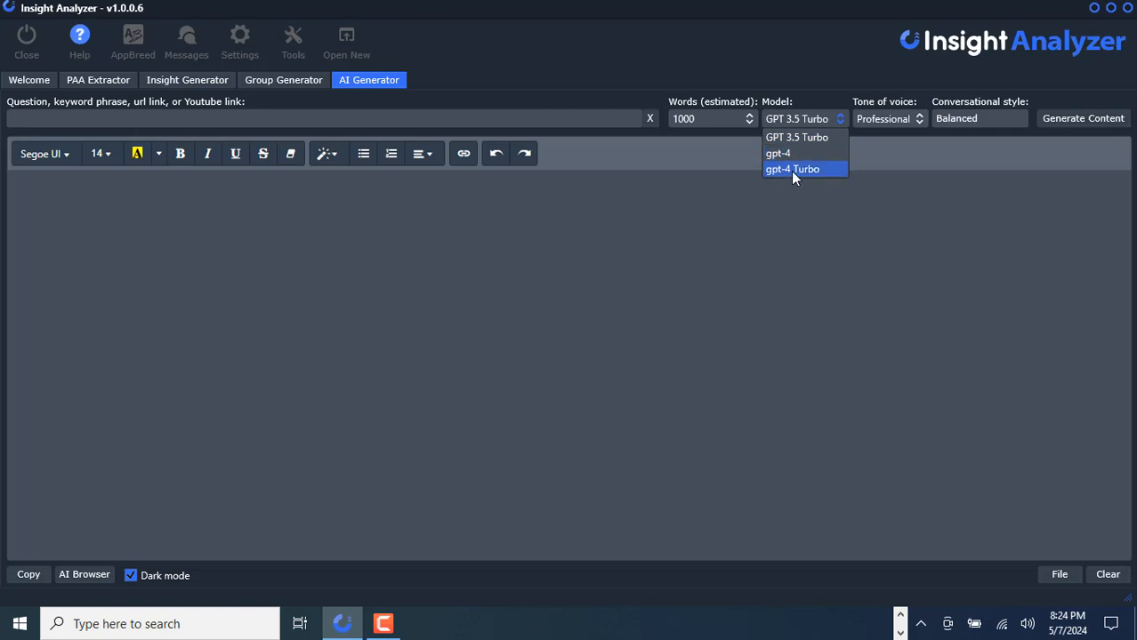
pyautogui.click(904, 117)
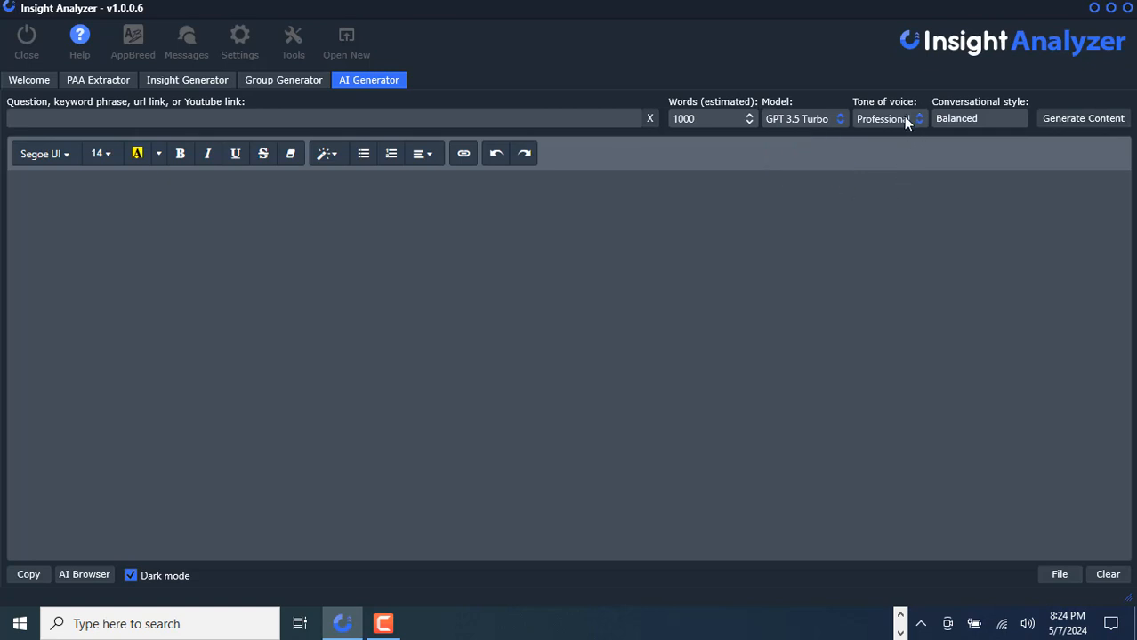
pyautogui.click(903, 117)
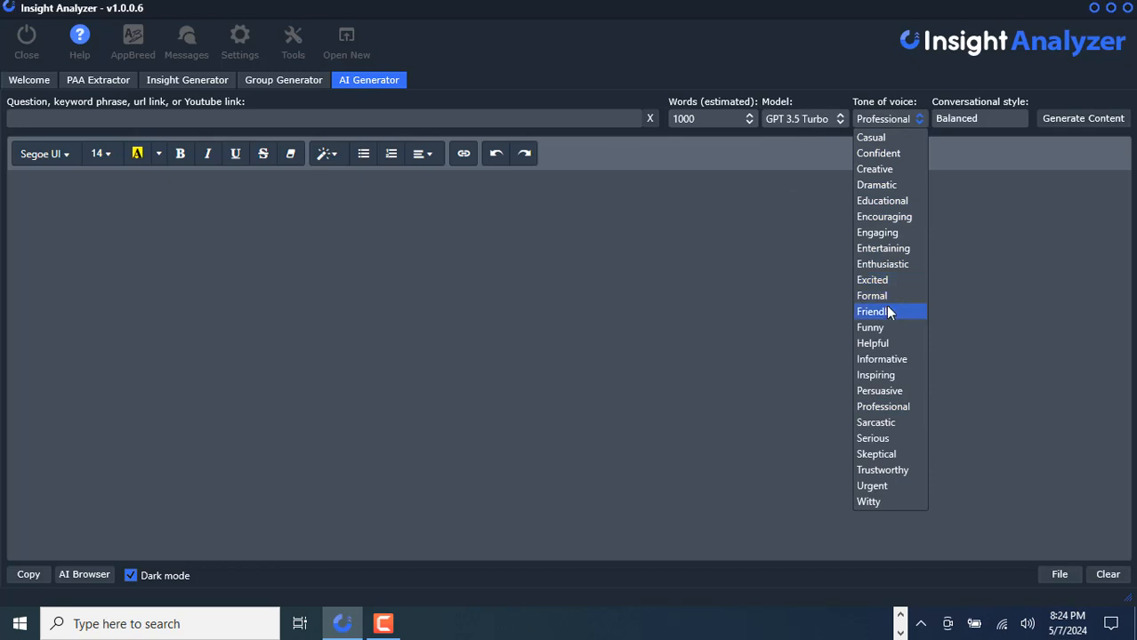
pyautogui.click(1003, 246)
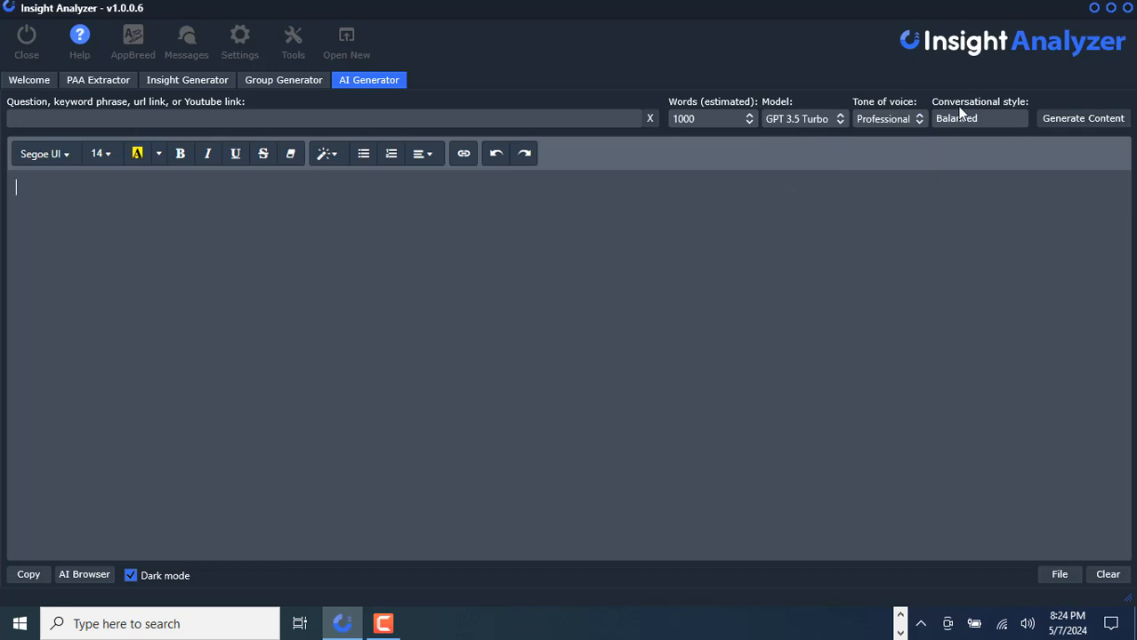
pyautogui.click(991, 120)
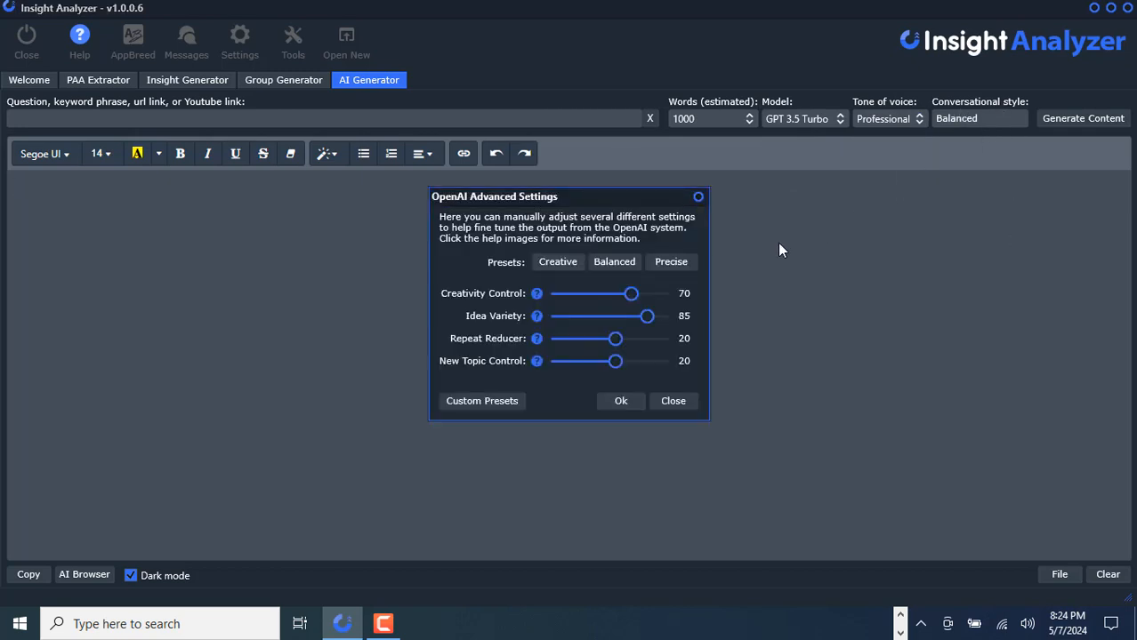
pyautogui.click(620, 401)
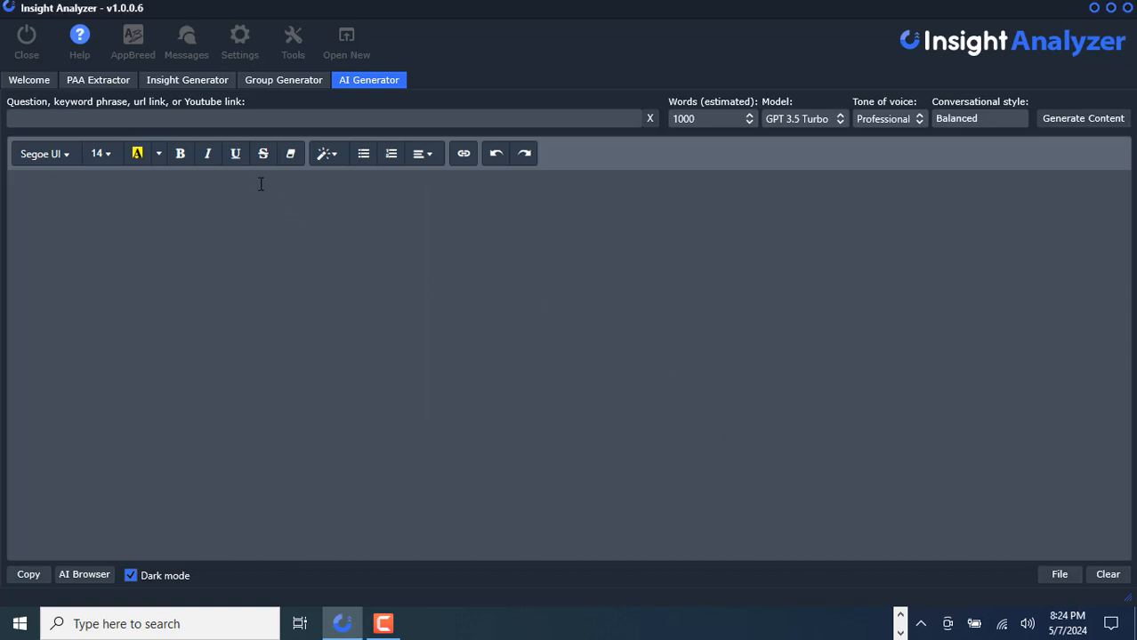
# - View the OpenAI API key field and the built-in browser's start page choices in the general settings, and close them without applying changes
pyautogui.click(248, 39)
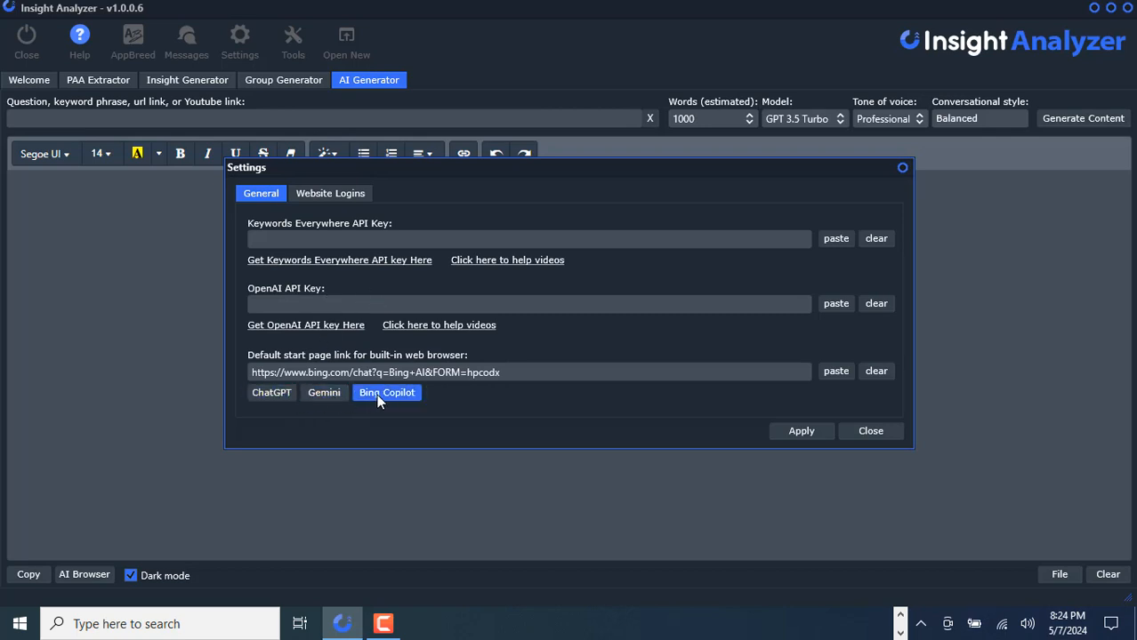
pyautogui.click(870, 433)
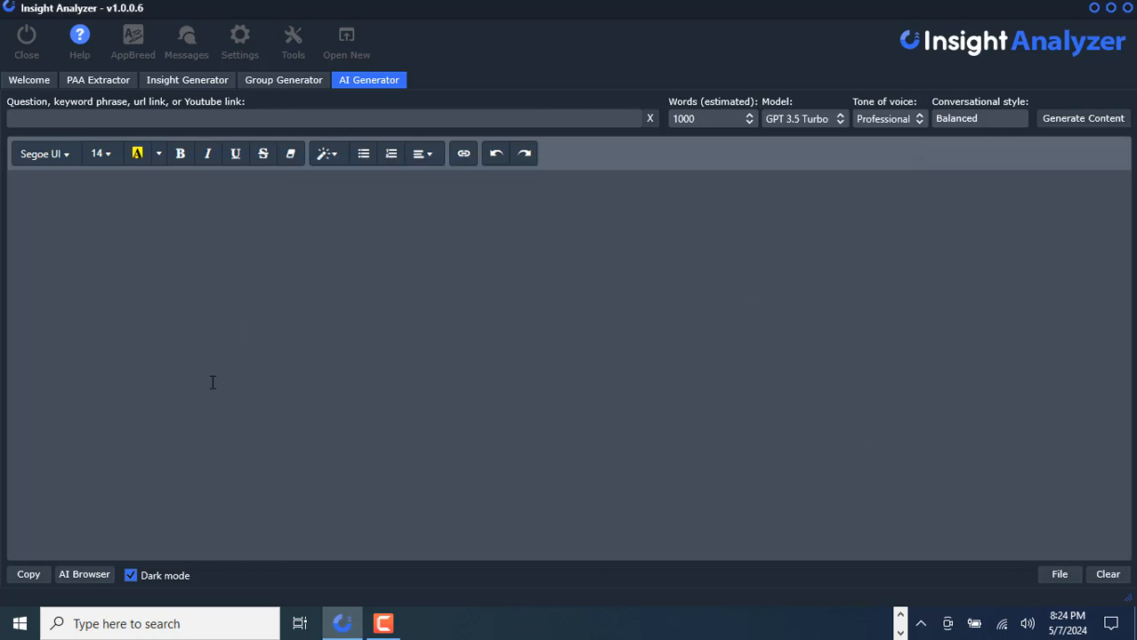